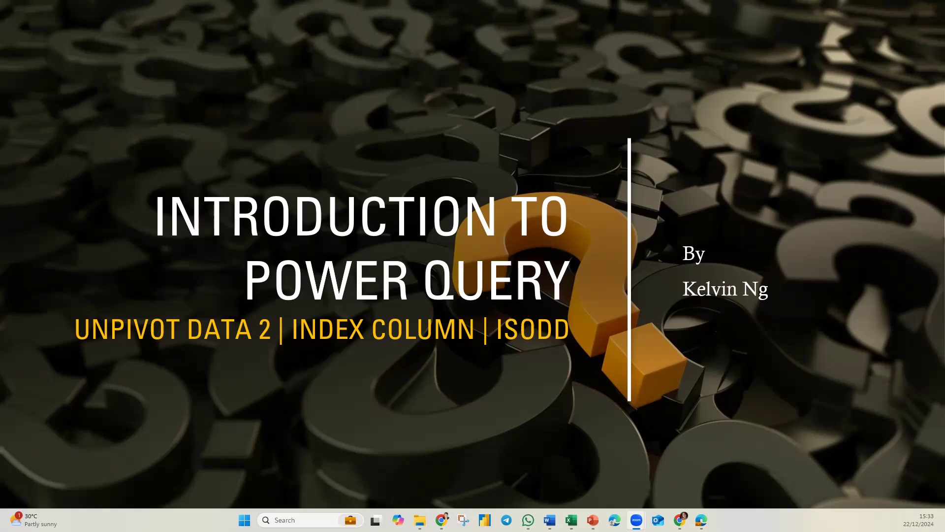
- Switch to the A1-Homework Assignment workbook in Excel and examine the item detail columns and the store column pairs
mouse_move(571, 520)
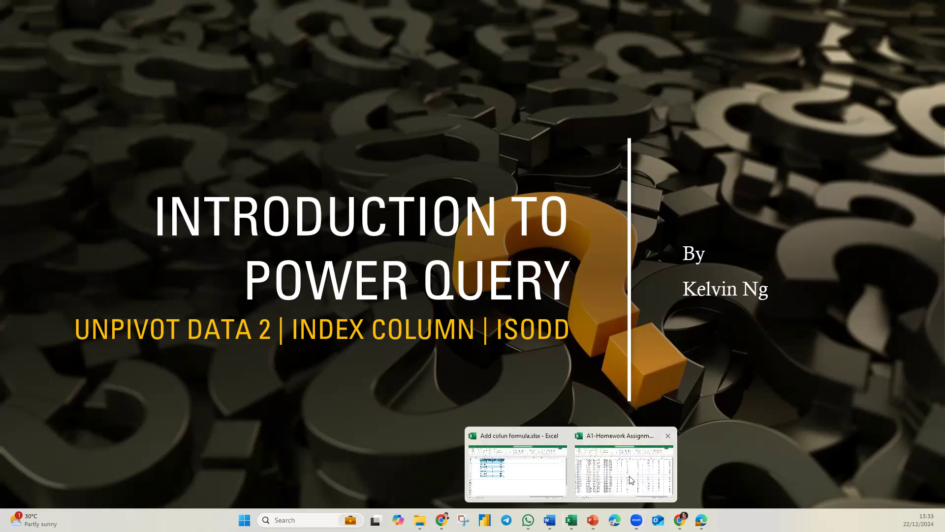
click(629, 476)
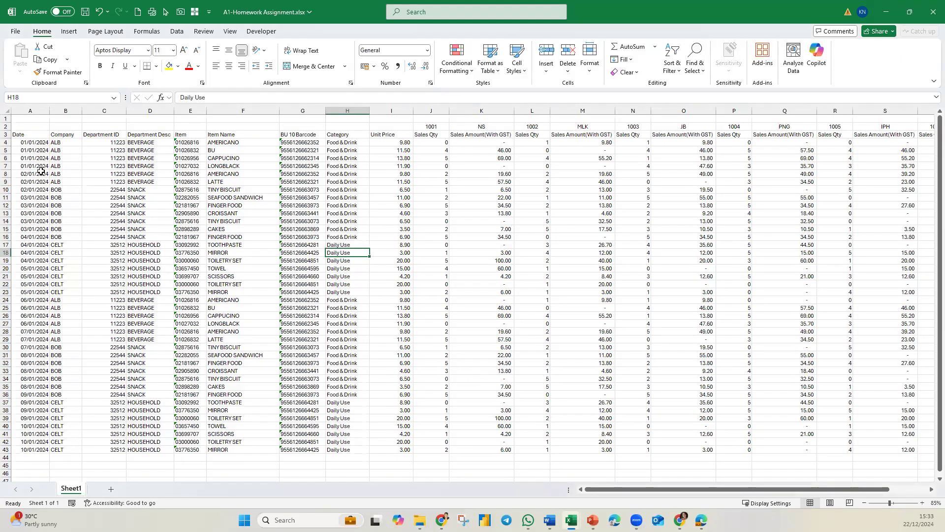
click(41, 108)
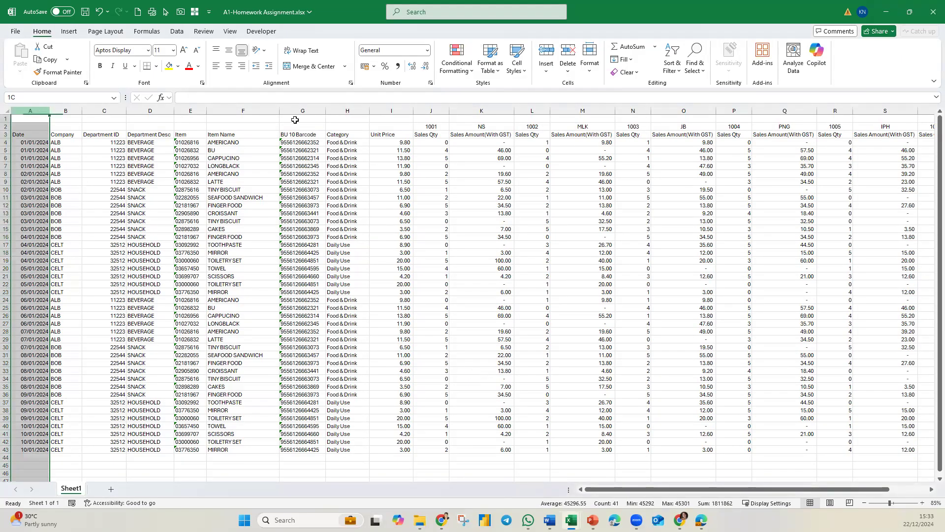
click(396, 111)
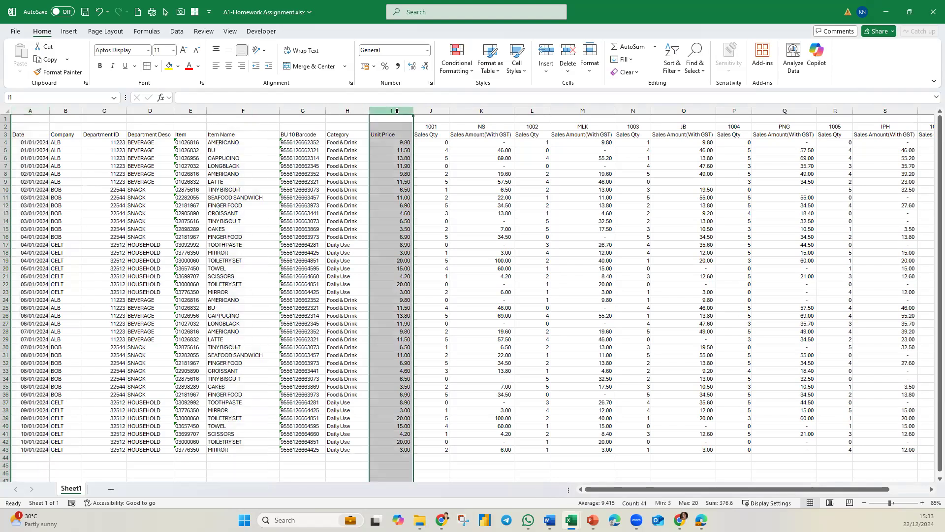
drag(29, 134, 399, 451)
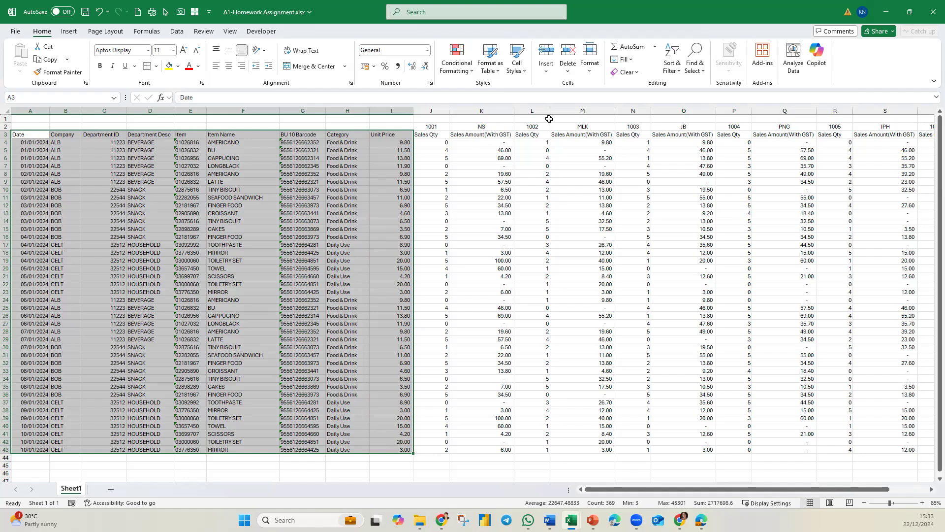
drag(441, 127, 450, 395)
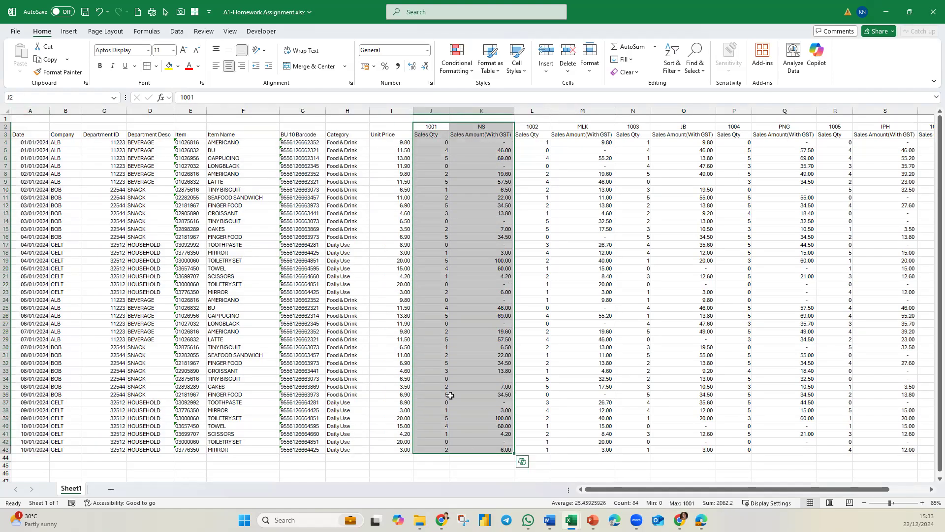
drag(532, 127, 597, 449)
drag(632, 127, 662, 457)
click(655, 293)
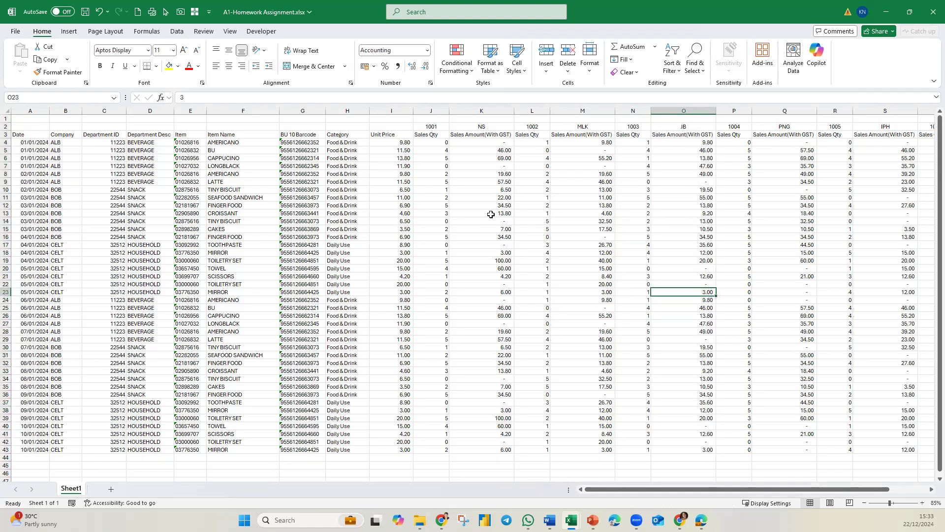
click(282, 206)
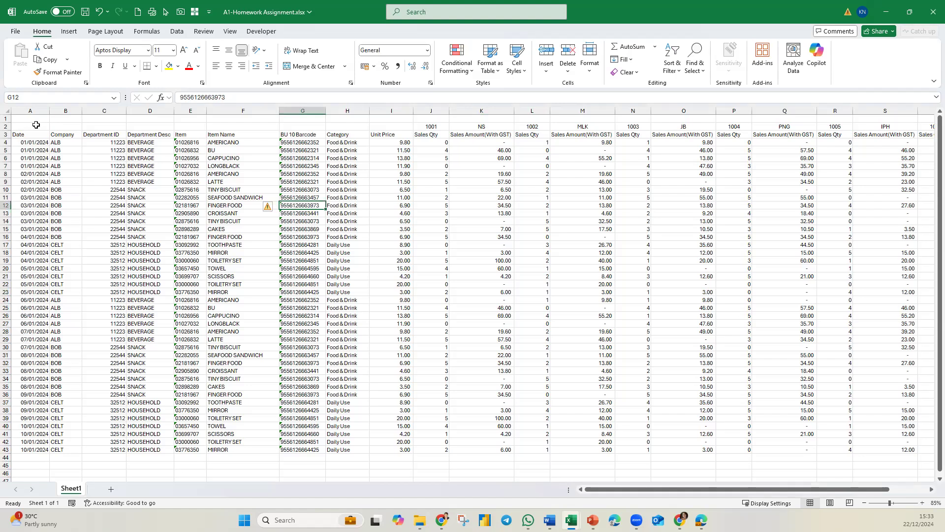
- Convert the range A1:U43 on Sheet1 into a table without marking a header row
drag(27, 118, 672, 448)
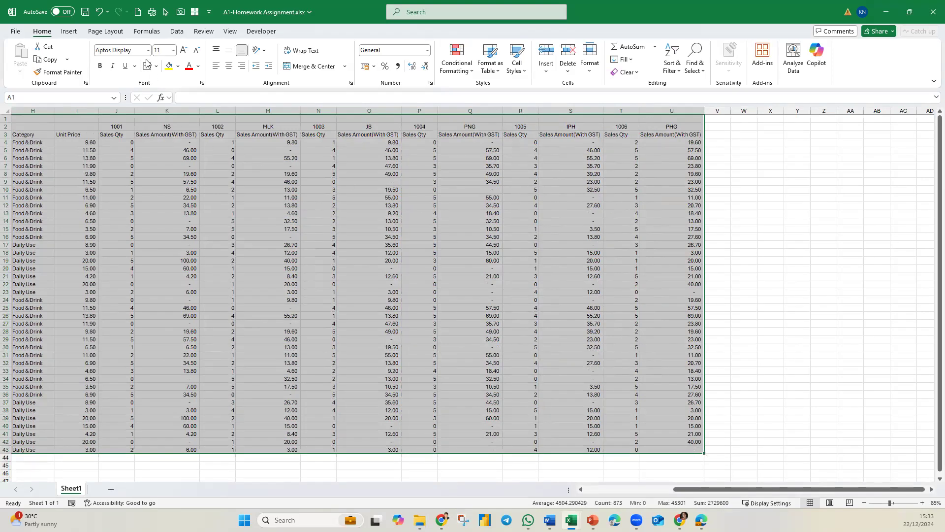
click(69, 31)
click(94, 57)
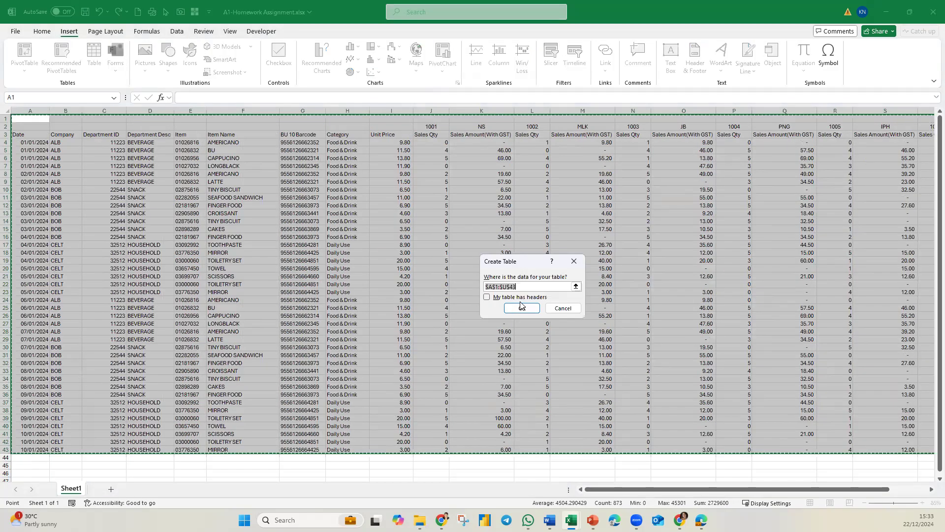
click(521, 307)
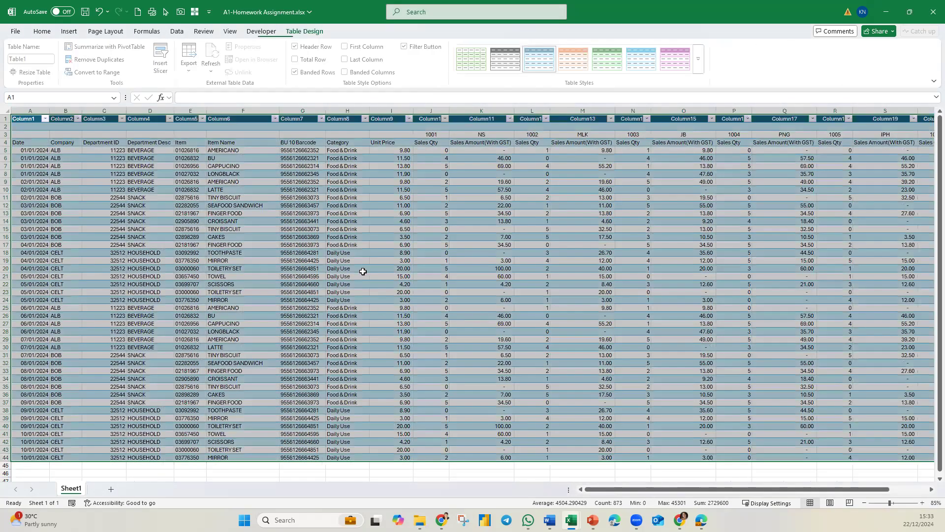
click(536, 266)
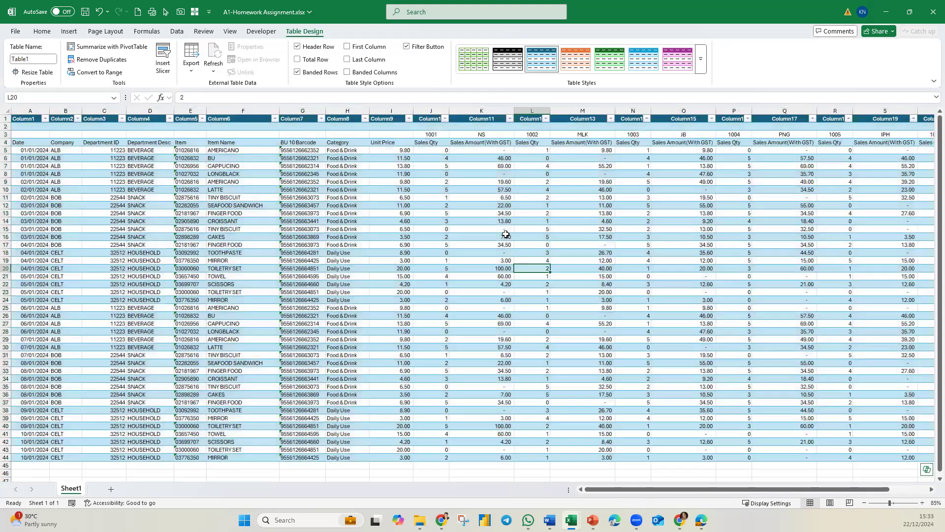
- Examine how the store code 1001 and store name NS sit above the Sales Qty and Sales Amount(With GST) headings
click(438, 135)
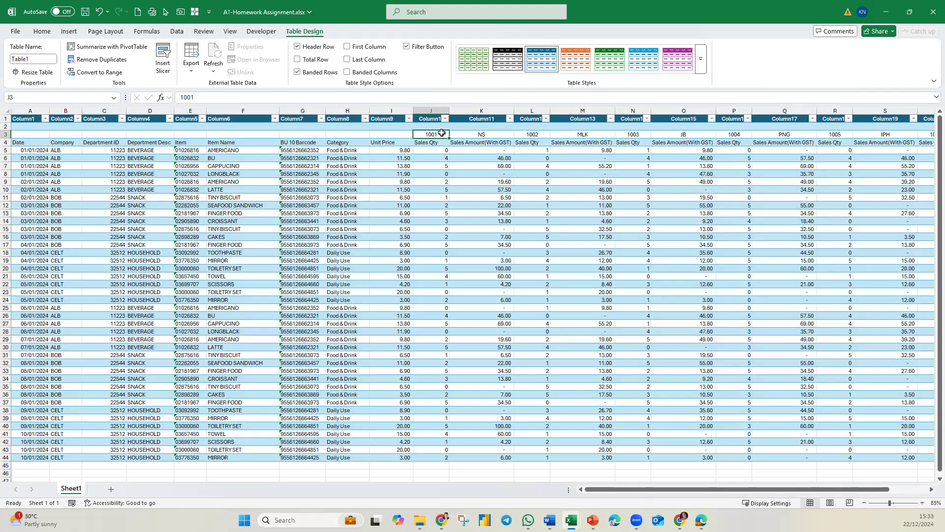
click(492, 134)
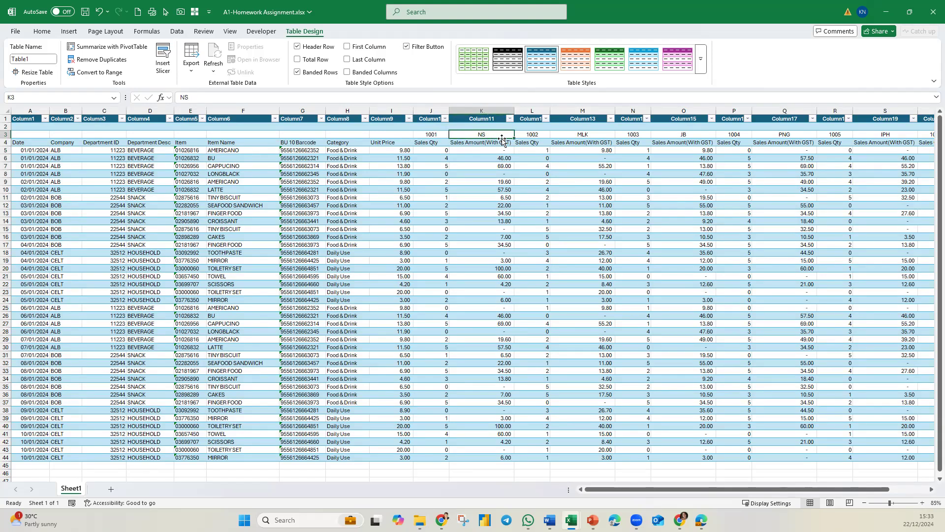
click(439, 134)
click(437, 144)
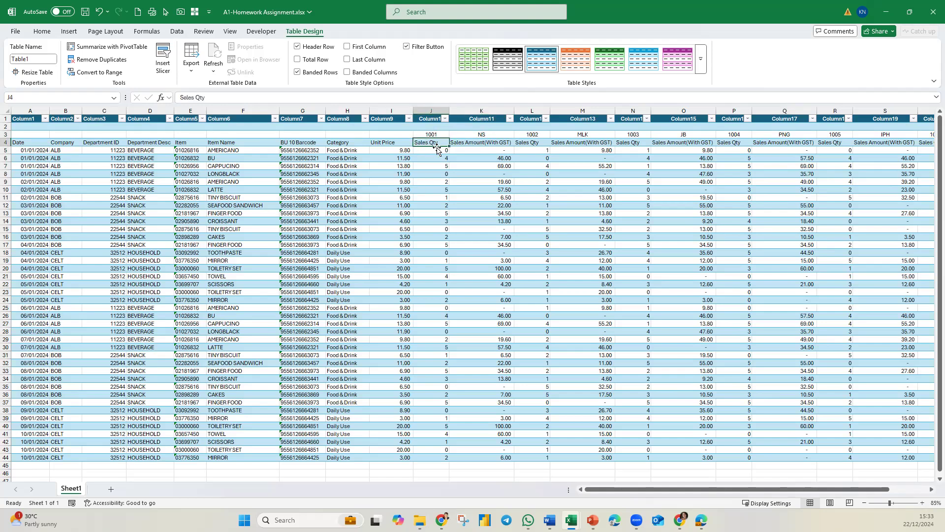
click(497, 134)
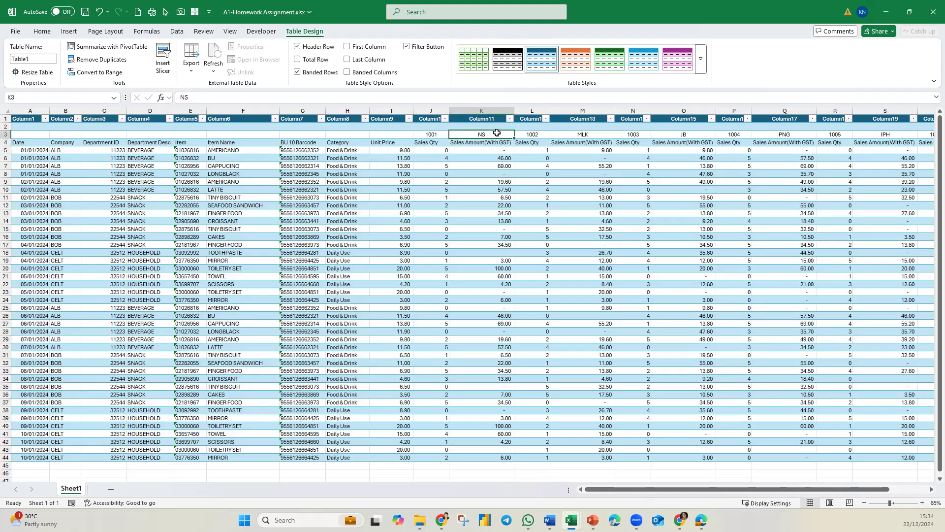
click(474, 142)
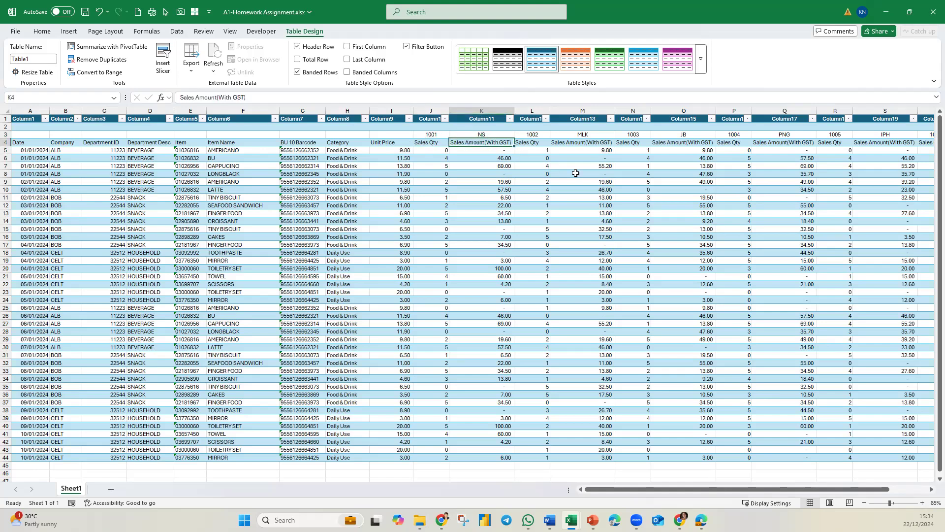
- Load the table into the Power Query Editor and look through its columns
click(293, 235)
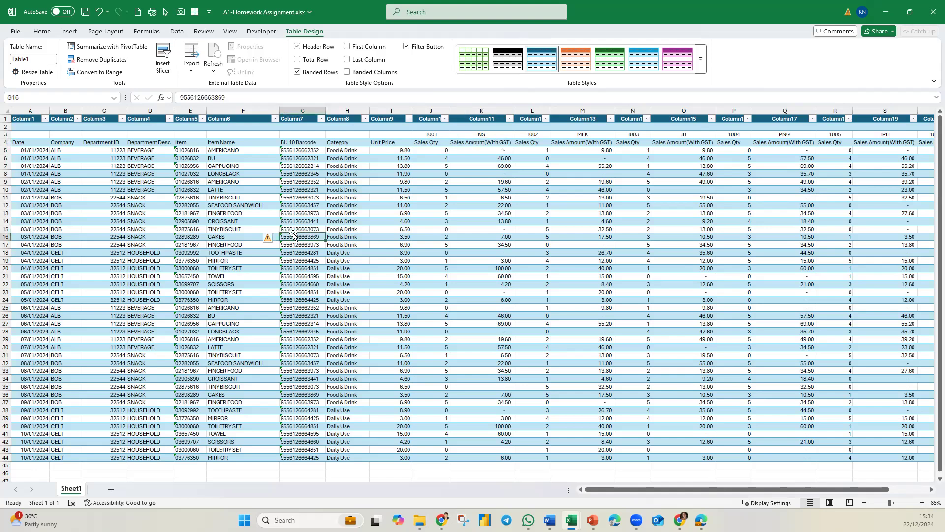
click(177, 31)
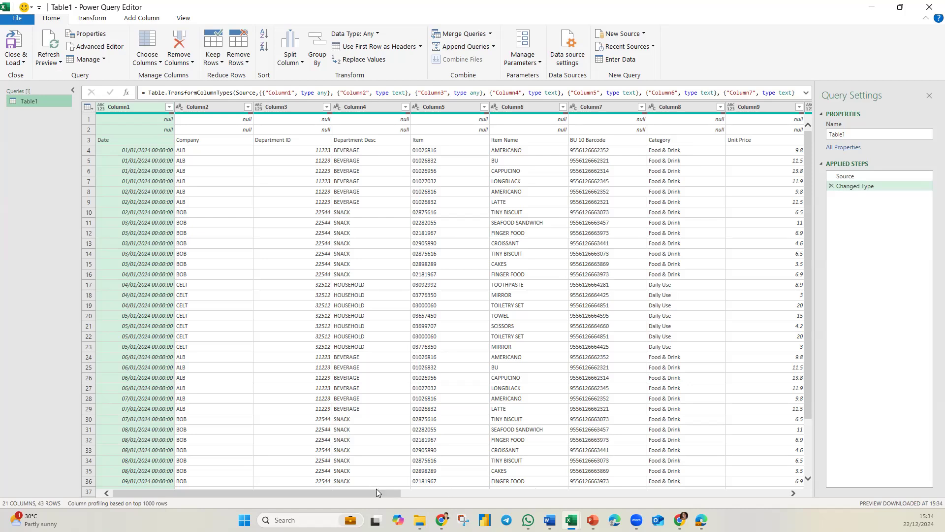
drag(377, 493, 484, 493)
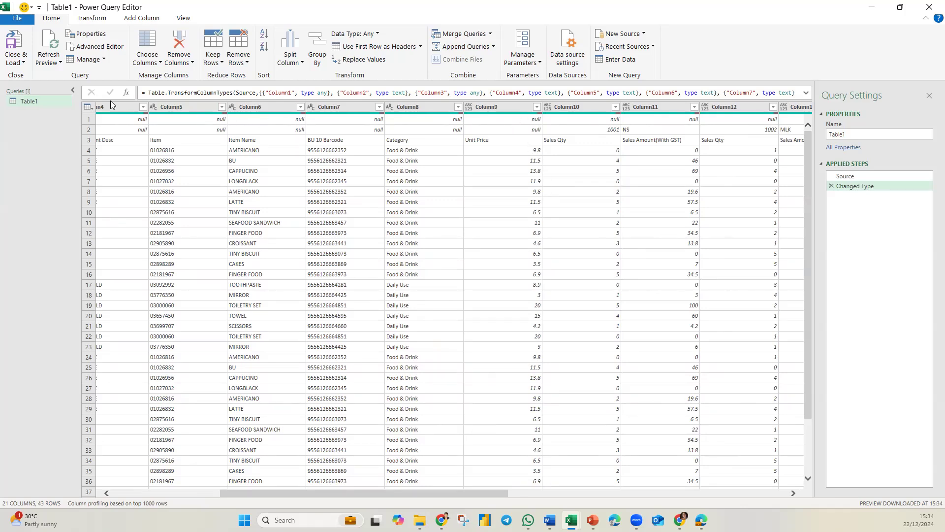
drag(485, 492, 386, 491)
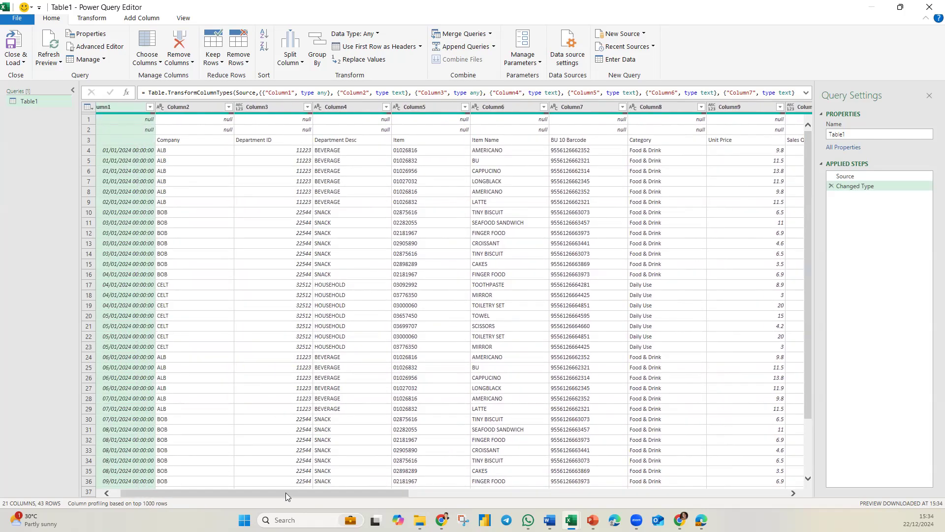
drag(286, 492, 277, 492)
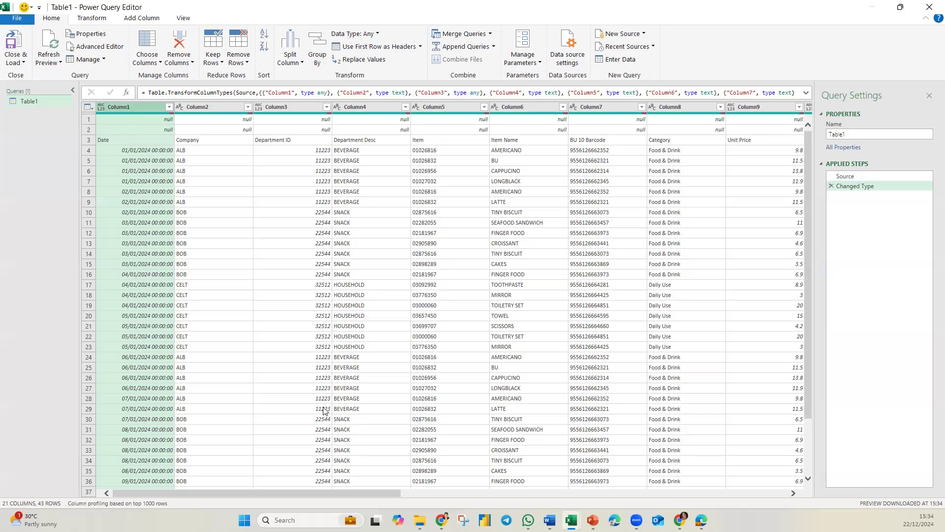
- Fill up the empty cells in Column1 through Column9 with the headings below them
drag(342, 495, 452, 509)
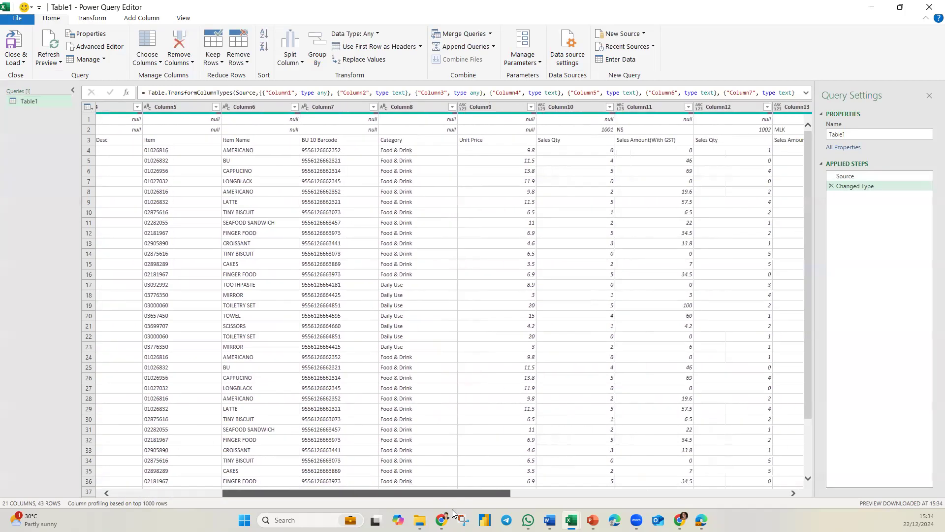
shift+click(511, 108)
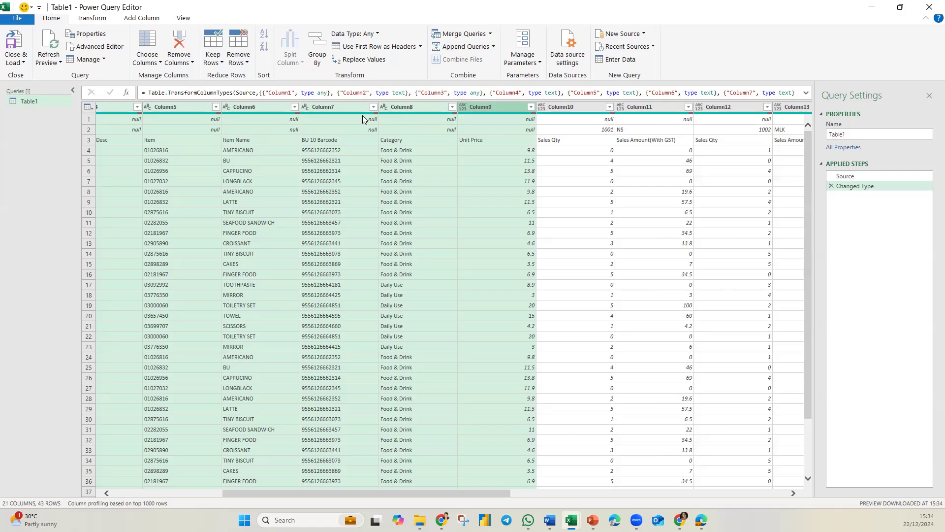
right_click(491, 108)
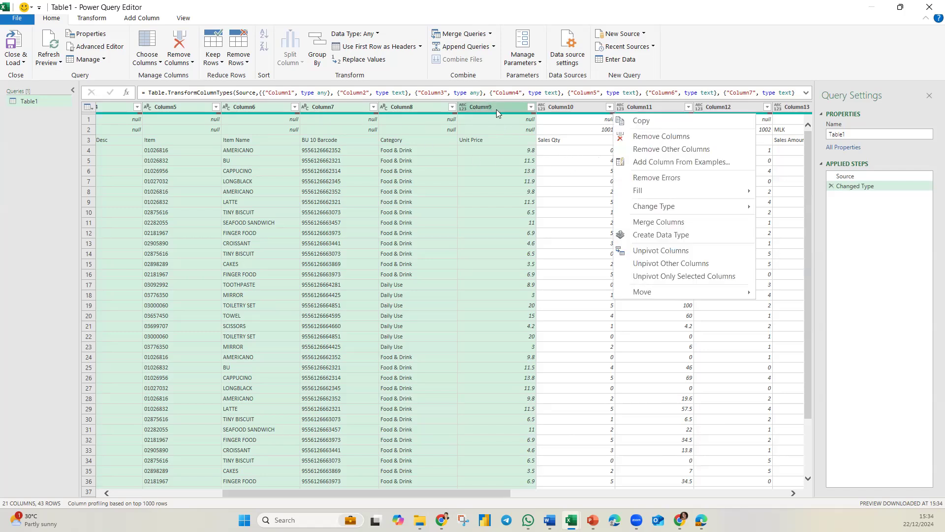
mouse_move(696, 191)
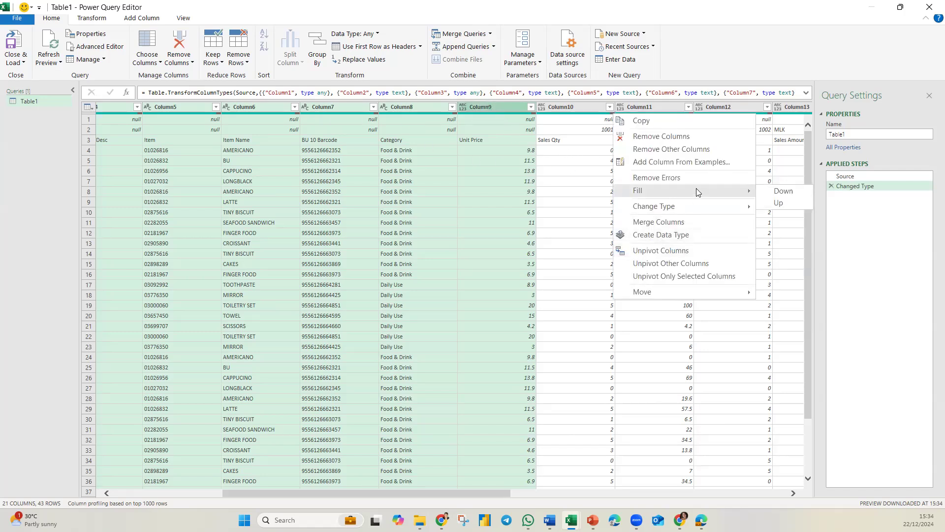
click(778, 202)
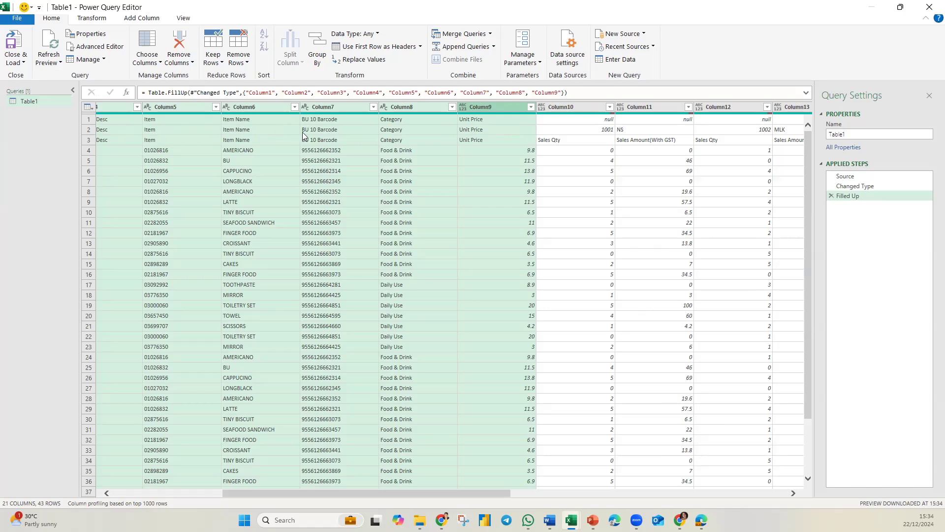
- Filter Column10 to exclude the null row
click(89, 130)
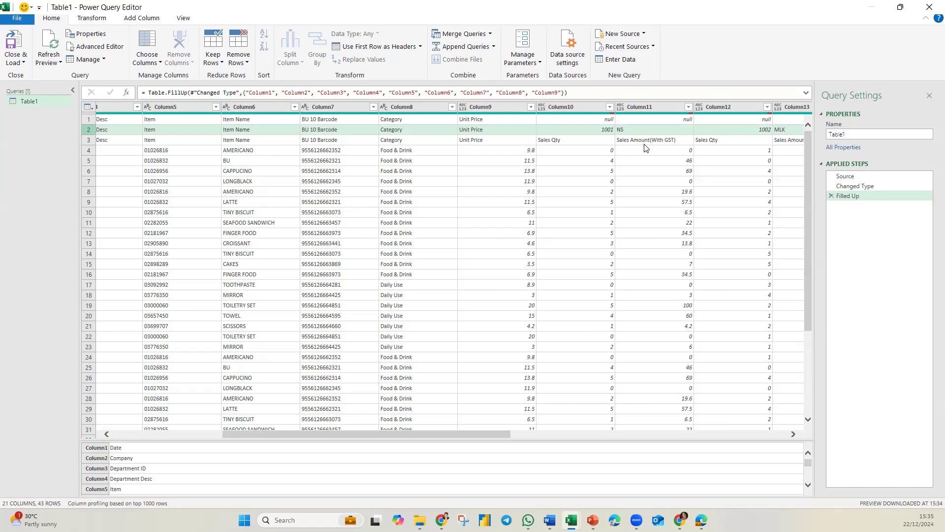
click(609, 107)
click(473, 222)
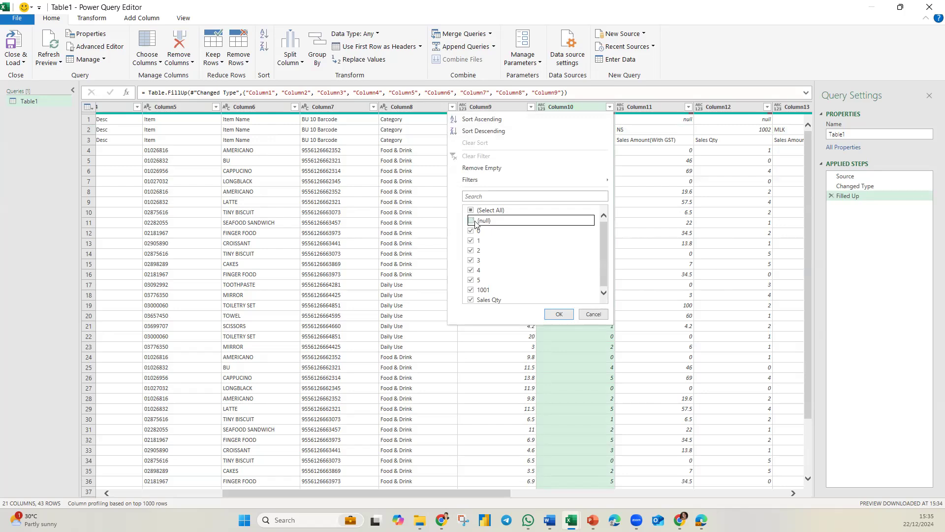
click(559, 314)
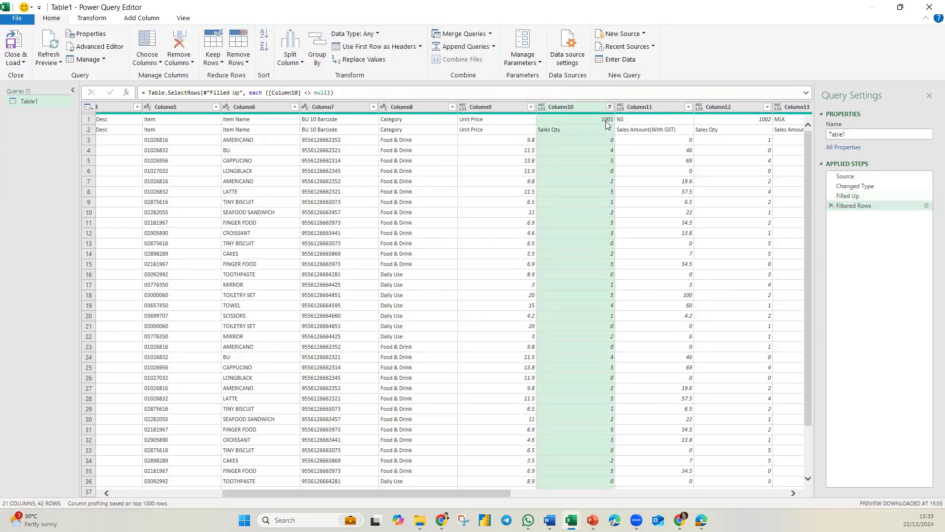
- Promote the first row to headers and filter out the repeated heading row by excluding "Category" from the Category column
click(91, 122)
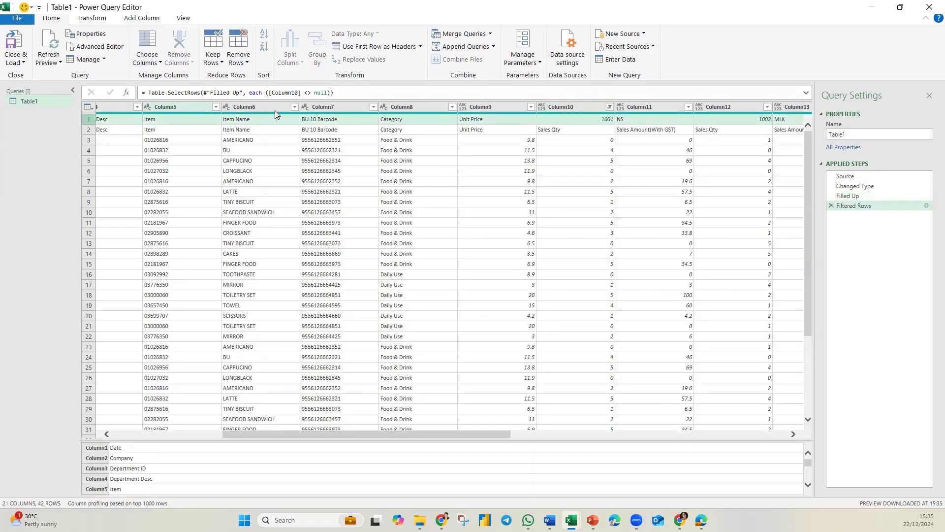
click(389, 47)
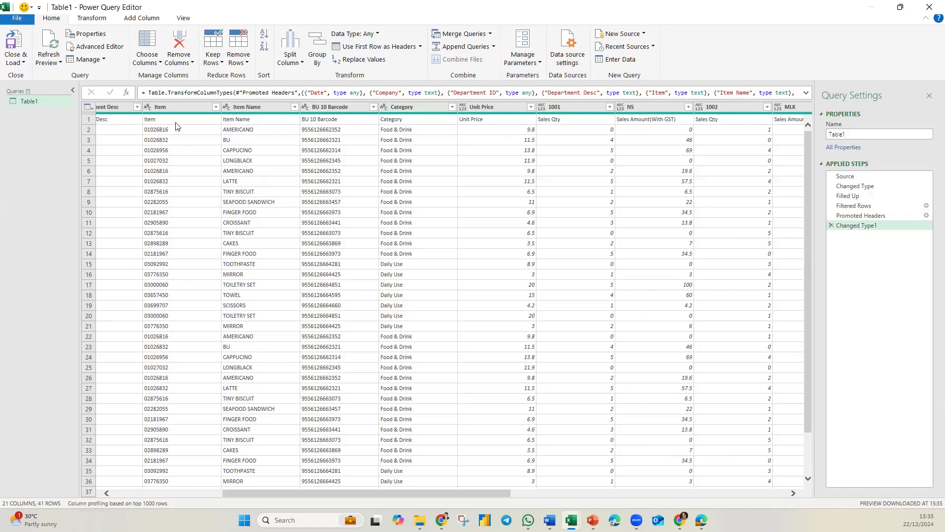
click(452, 109)
click(325, 221)
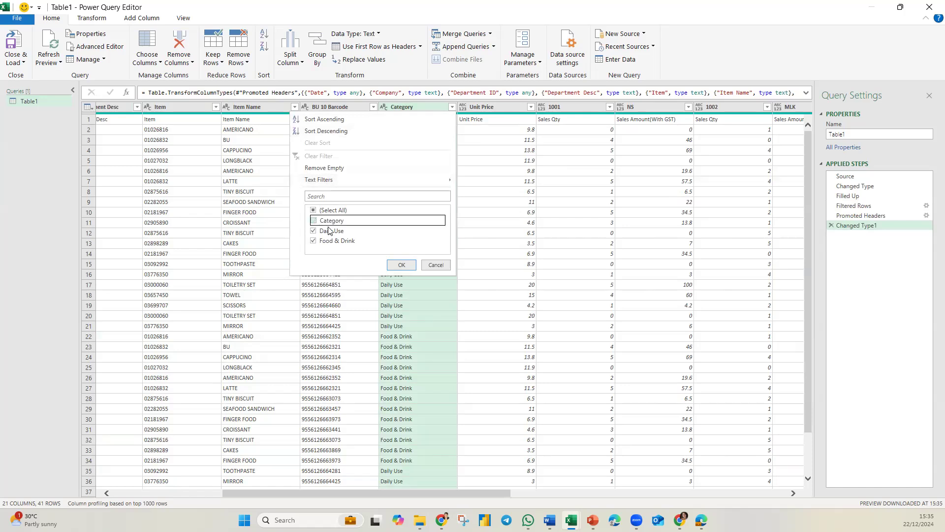
click(401, 265)
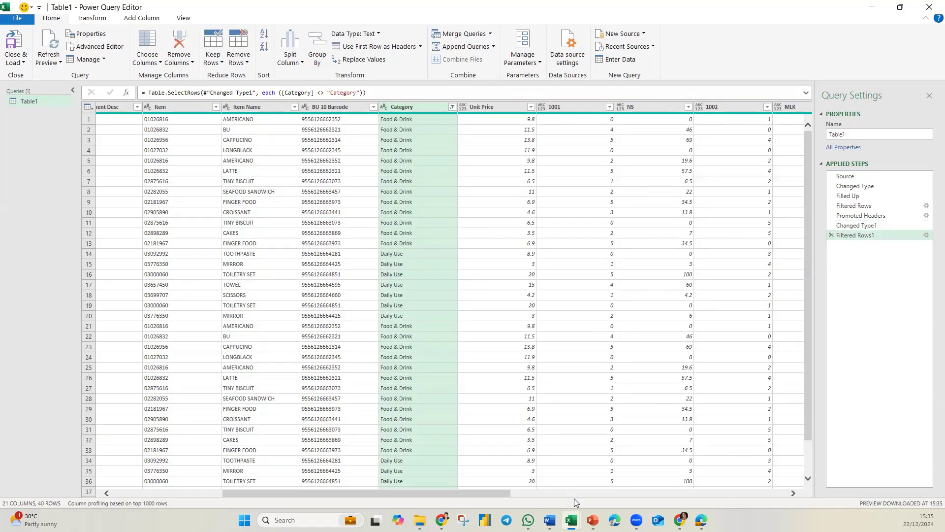
drag(478, 493, 354, 498)
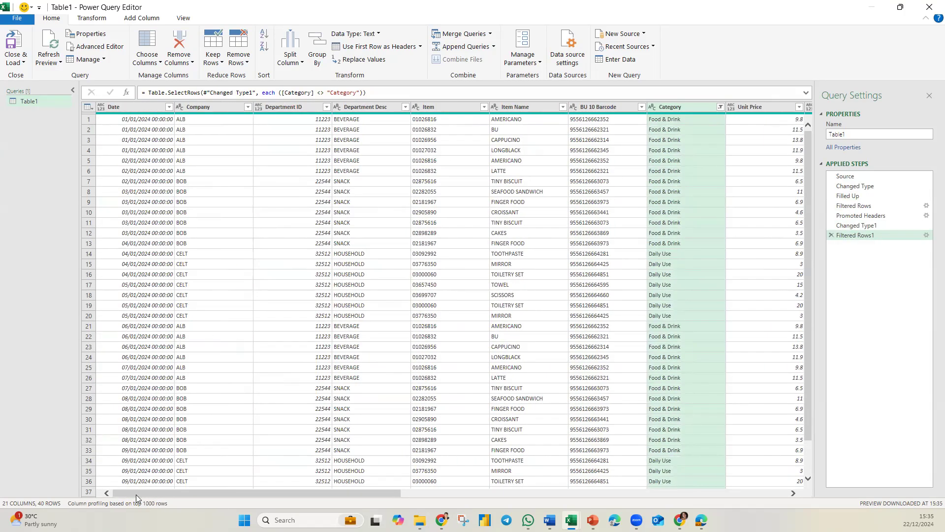
- Unpivot all columns other than the range from Date through Unit Price into attribute and value columns
click(146, 107)
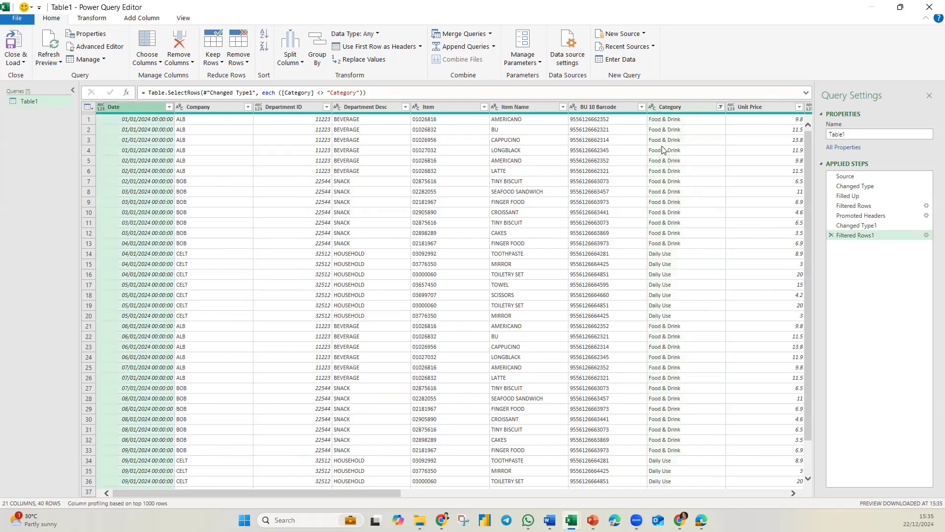
shift+click(759, 113)
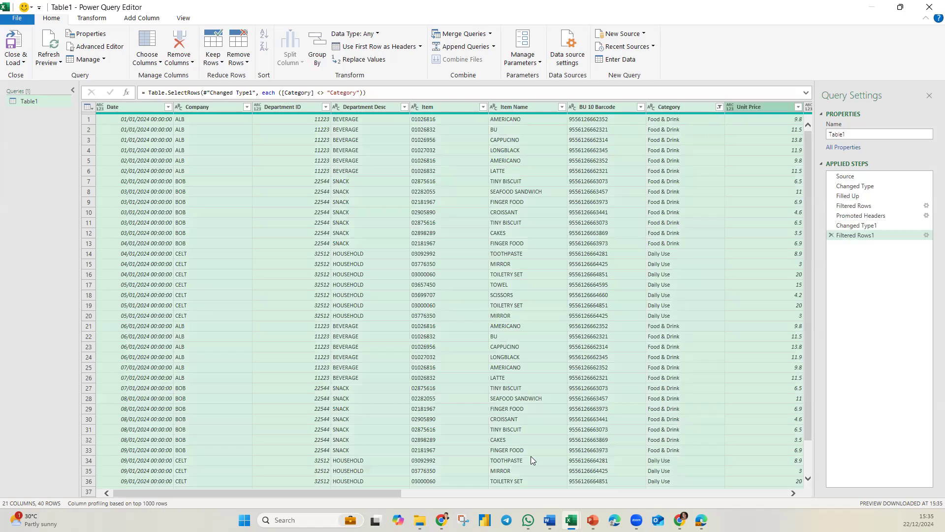
drag(372, 491, 542, 495)
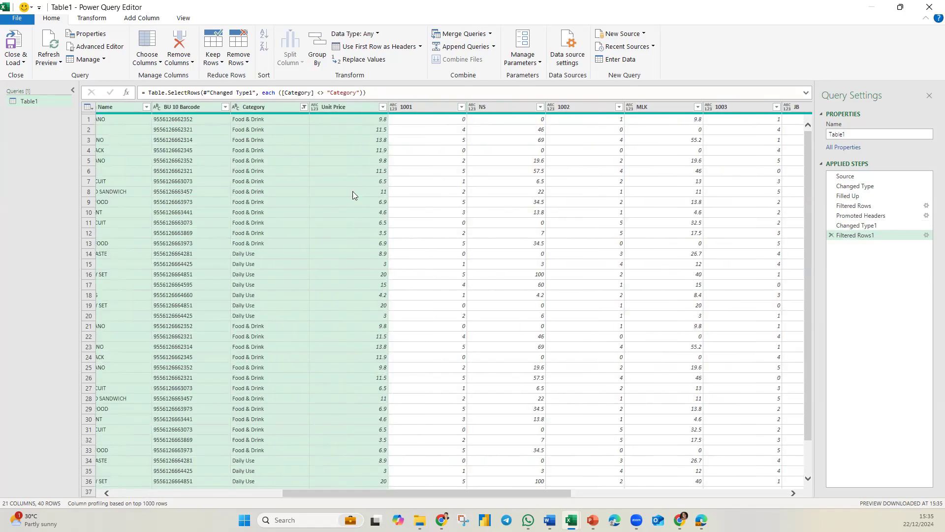
right_click(357, 107)
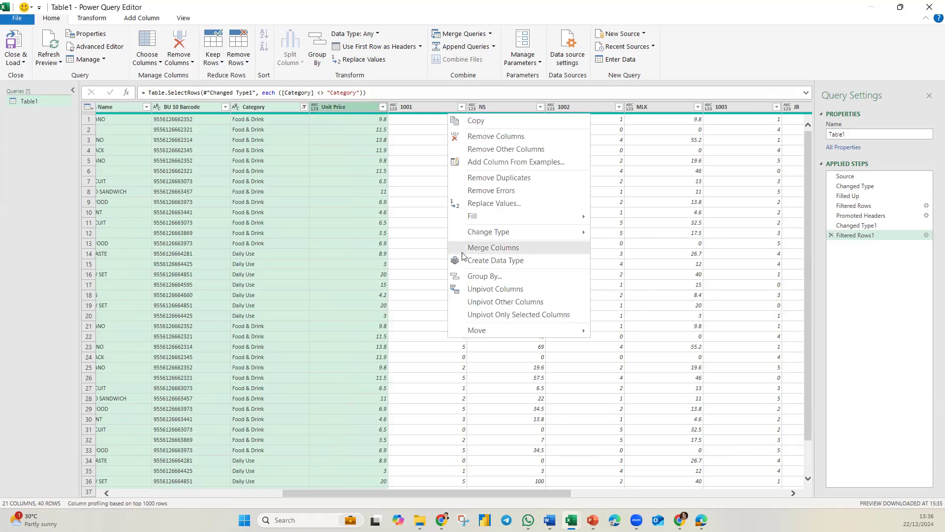
click(489, 302)
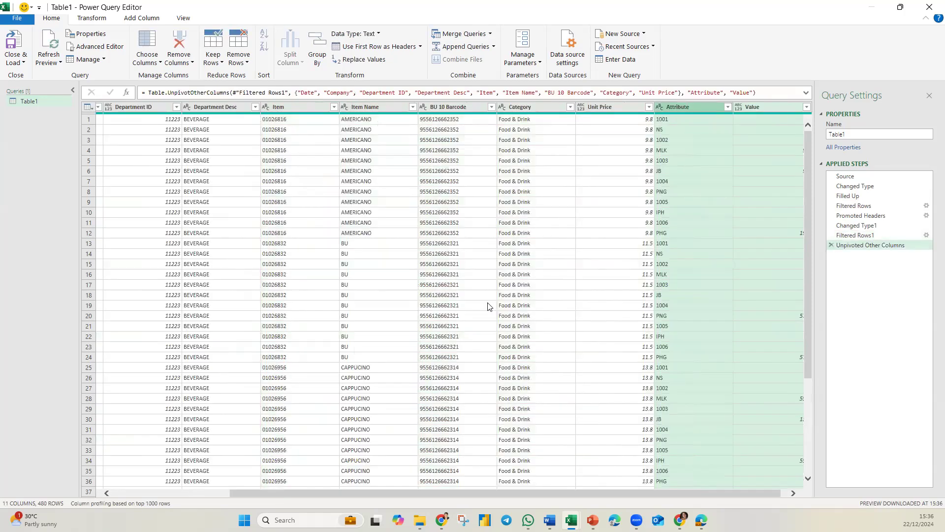
drag(547, 494, 611, 492)
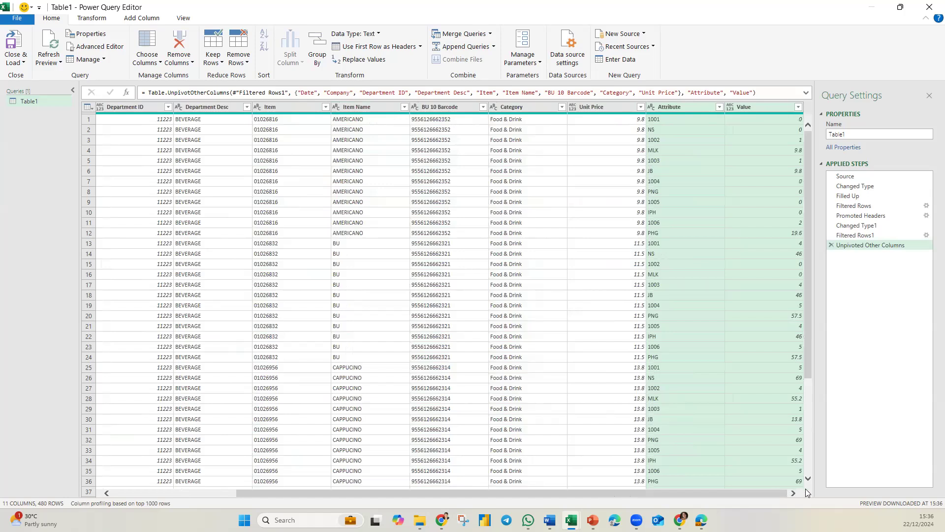
click(708, 251)
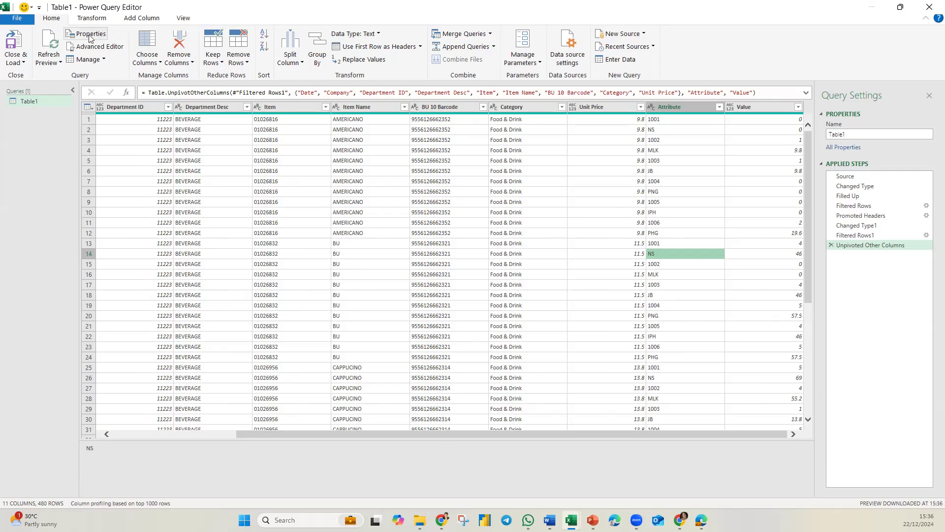
- Add an index column starting from 1, and add an Is Odd column based on that index
click(132, 21)
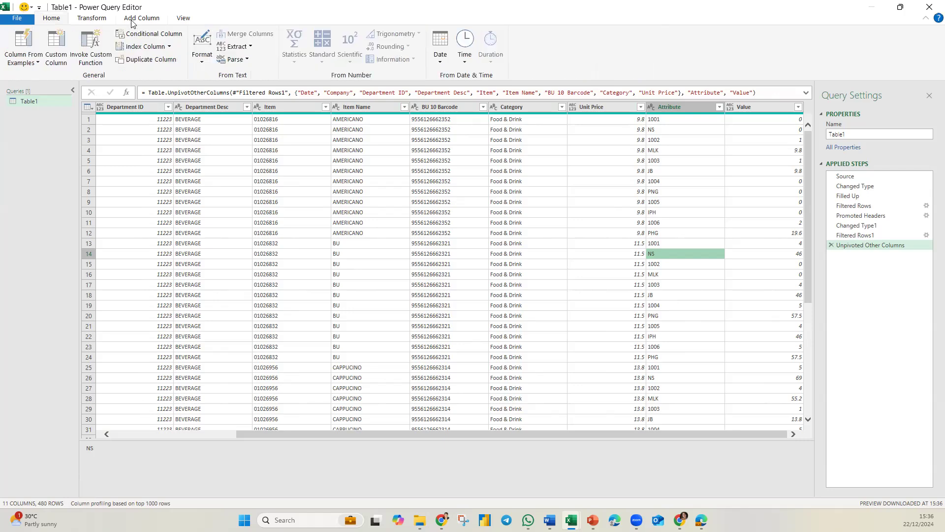
click(169, 48)
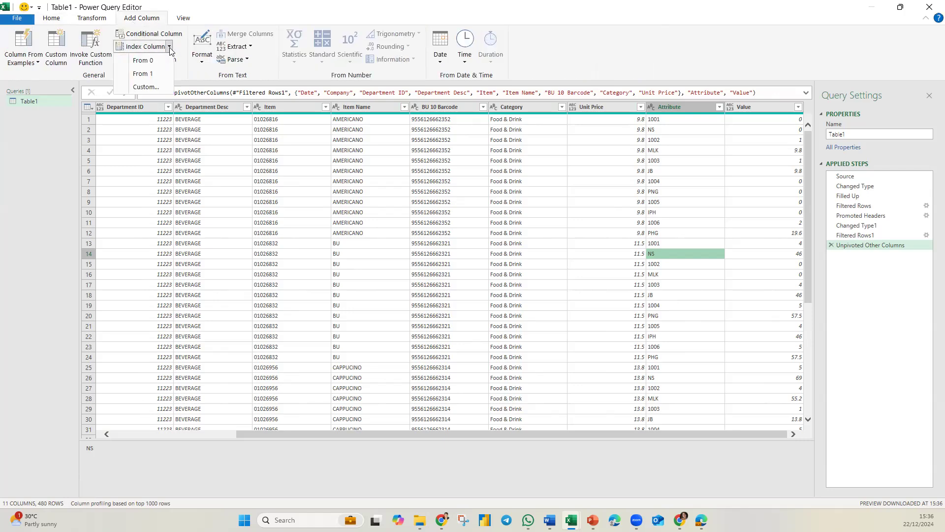
click(144, 73)
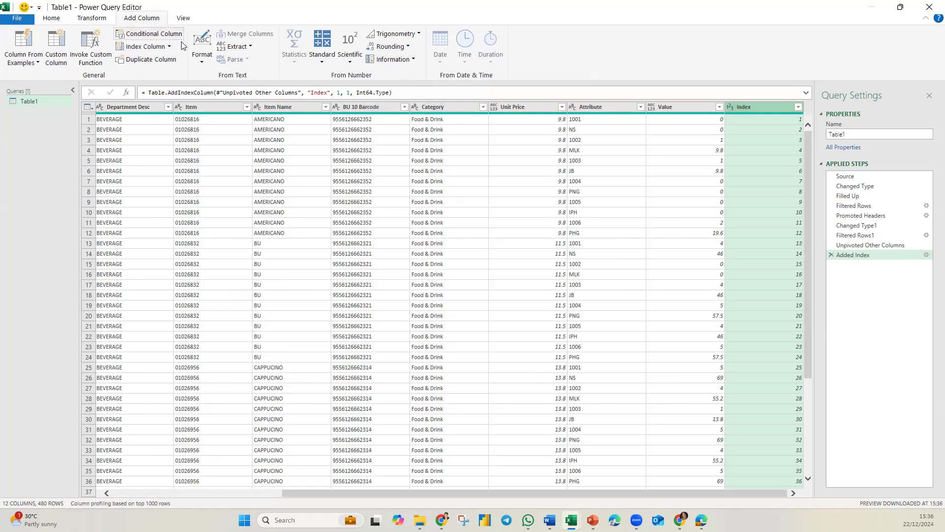
click(399, 60)
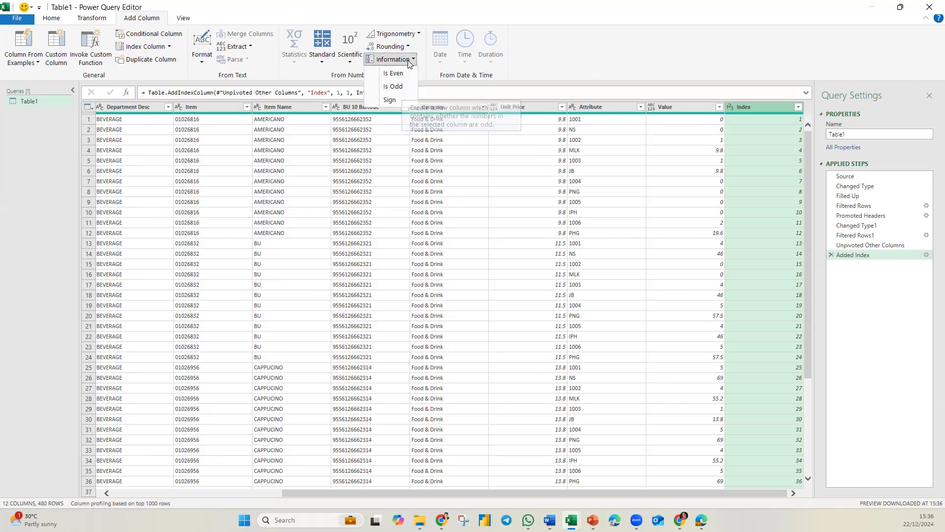
click(400, 90)
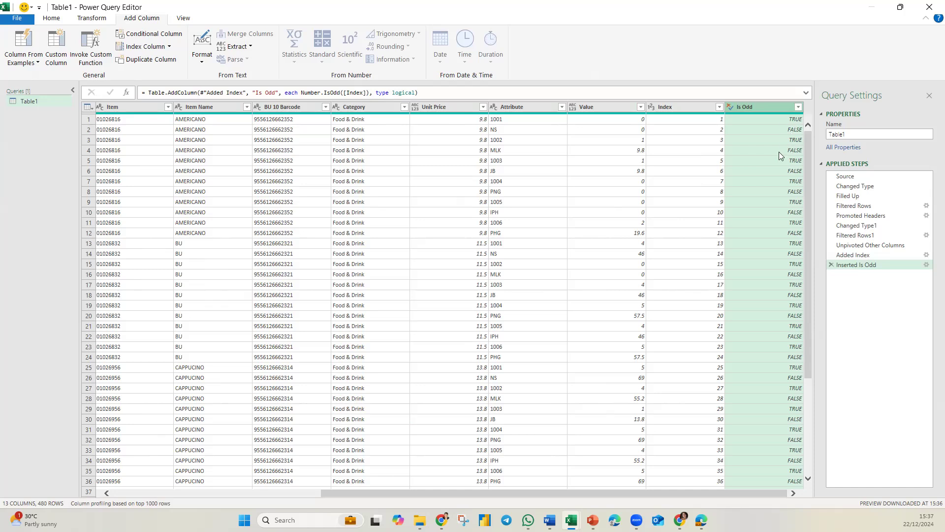
- Add a conditional column that outputs the Attribute column when Is Odd equals TRUE, leaving the else value empty
click(138, 35)
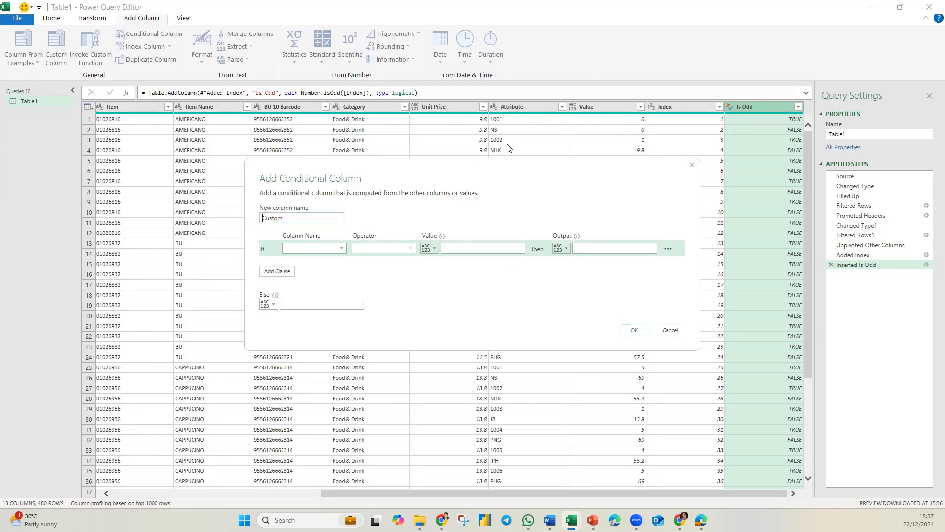
click(343, 247)
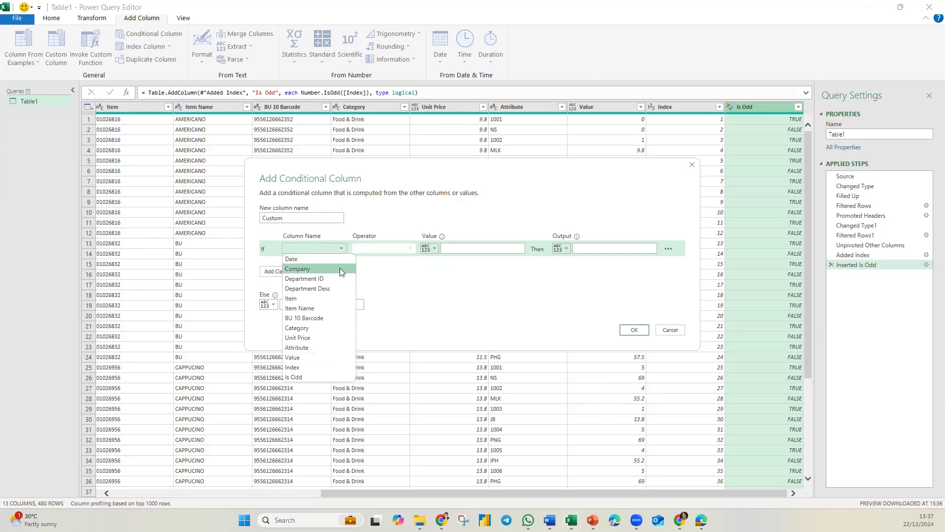
click(310, 377)
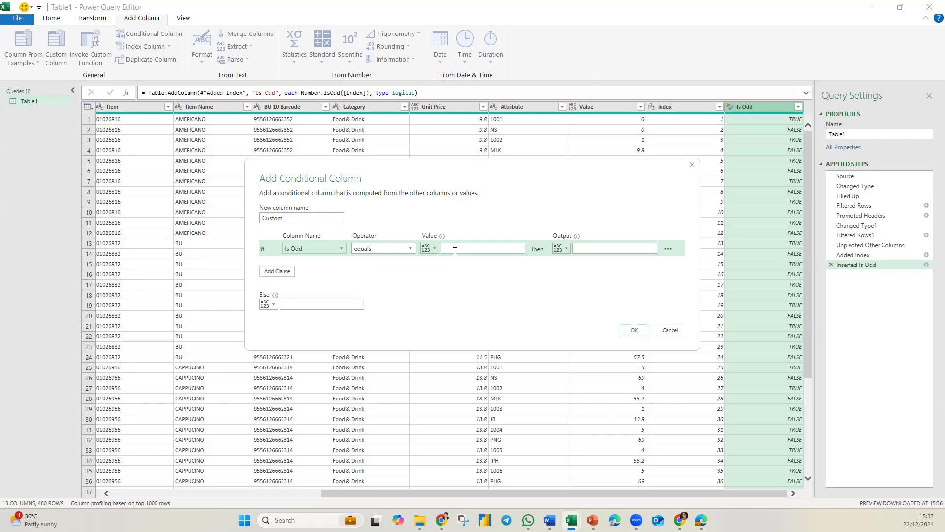
click(477, 248)
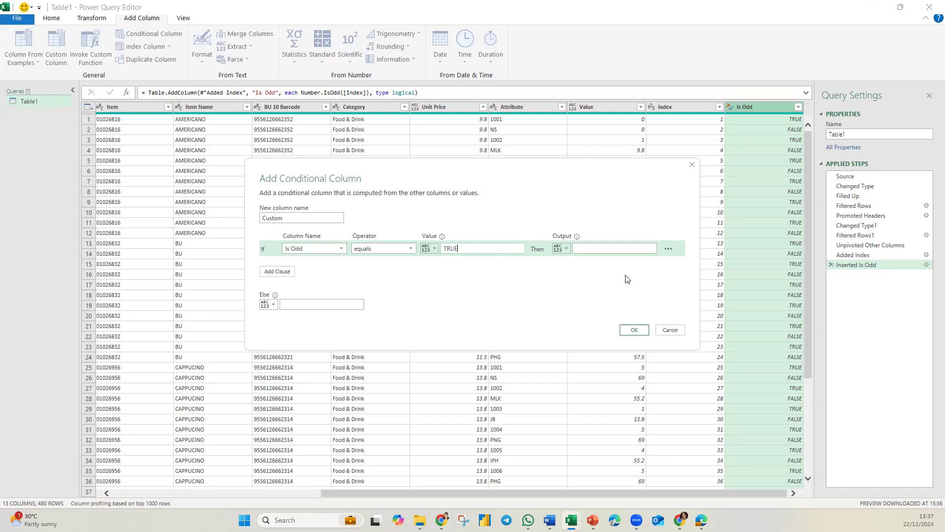
click(566, 249)
click(612, 270)
click(646, 249)
click(598, 353)
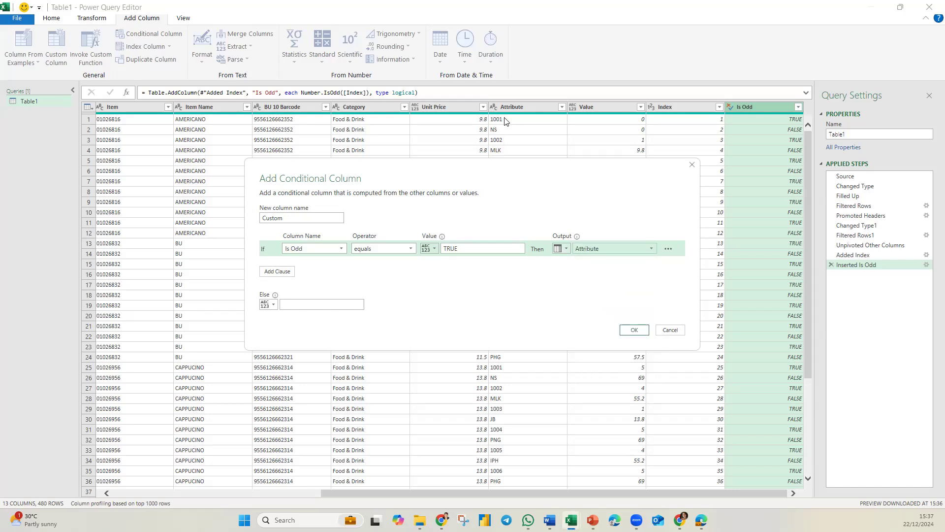
click(634, 330)
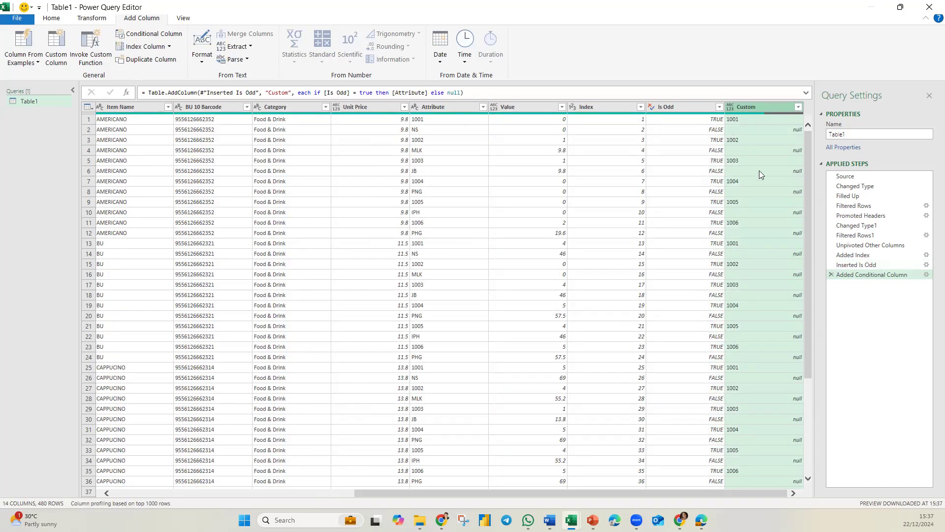
- Fill down the empty cells in the Custom column of store codes
right_click(755, 110)
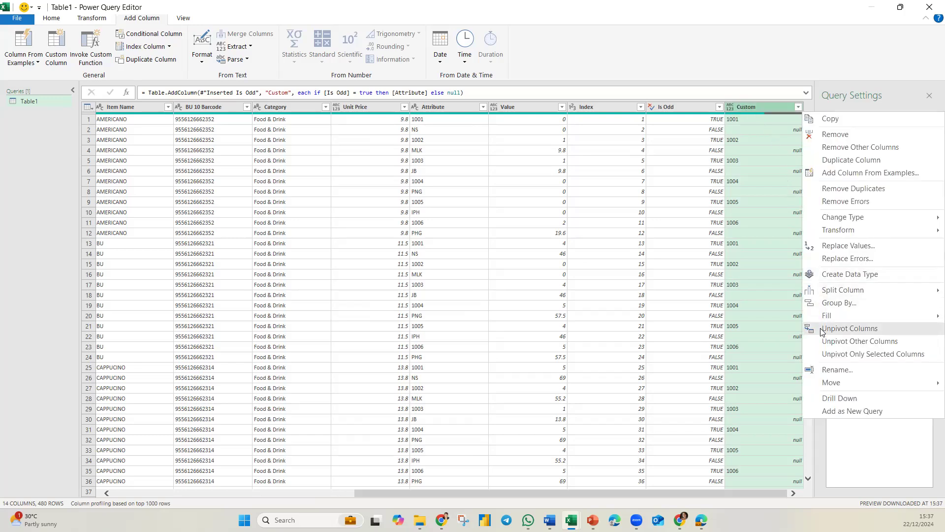
mouse_move(823, 319)
click(780, 314)
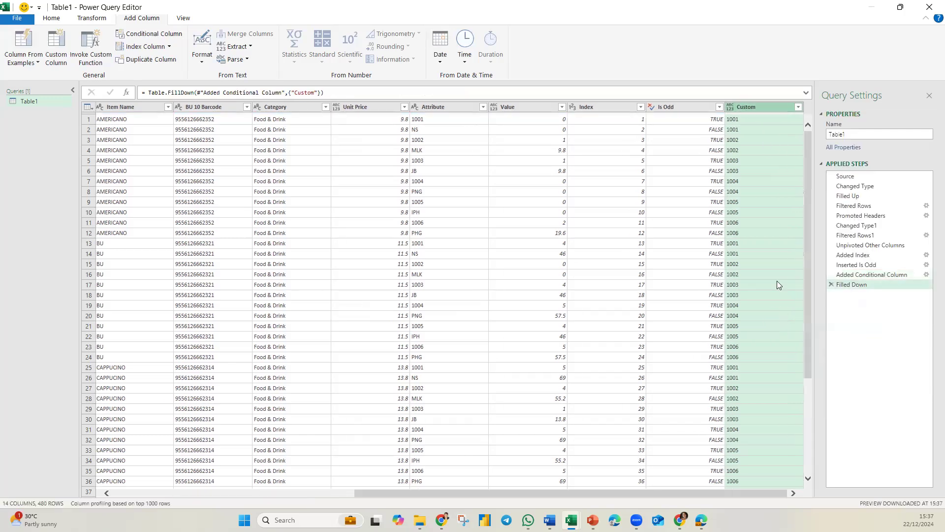
- Rename the Custom column to "Outlet Number" and move it between Unit Price and Attribute
double_click(739, 108)
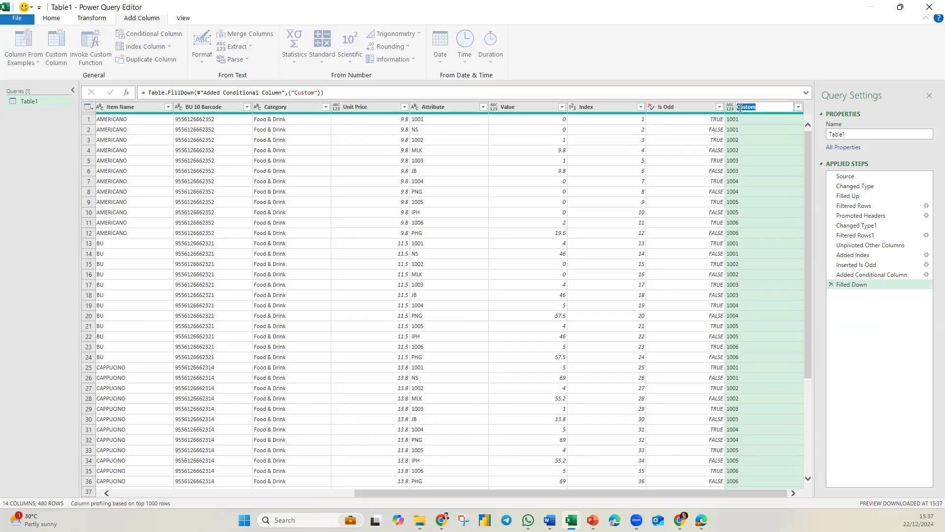
key(BackSpace)
key(Return)
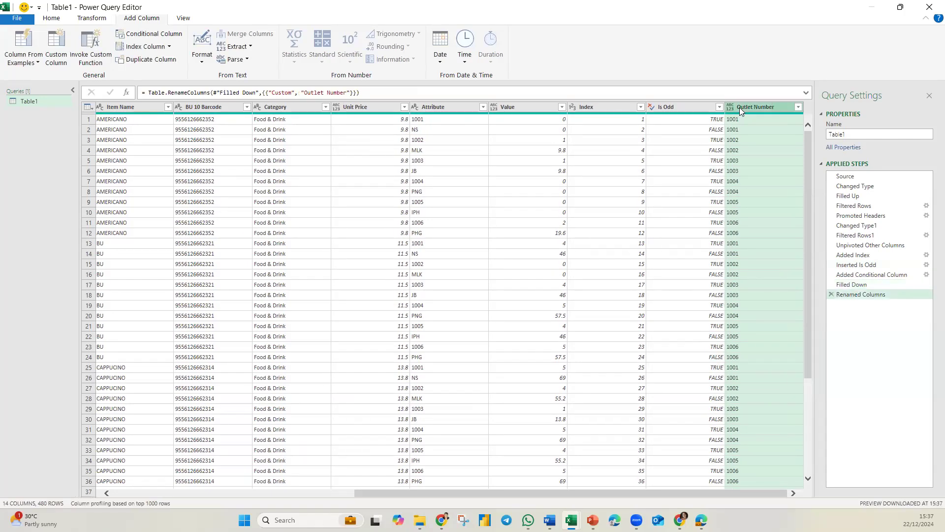
drag(742, 109, 456, 116)
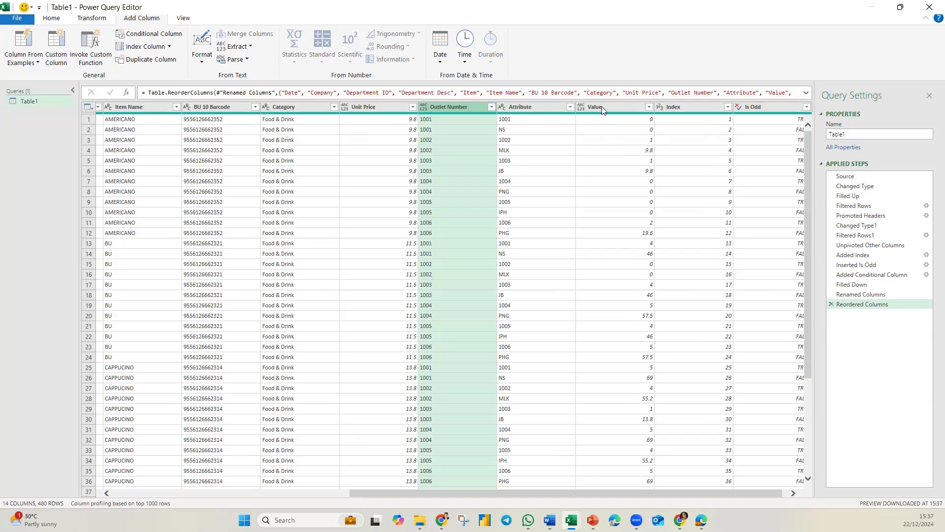
- Add a conditional column that outputs the Value column when Is Odd equals TRUE, leaving the else value empty
click(150, 34)
click(339, 248)
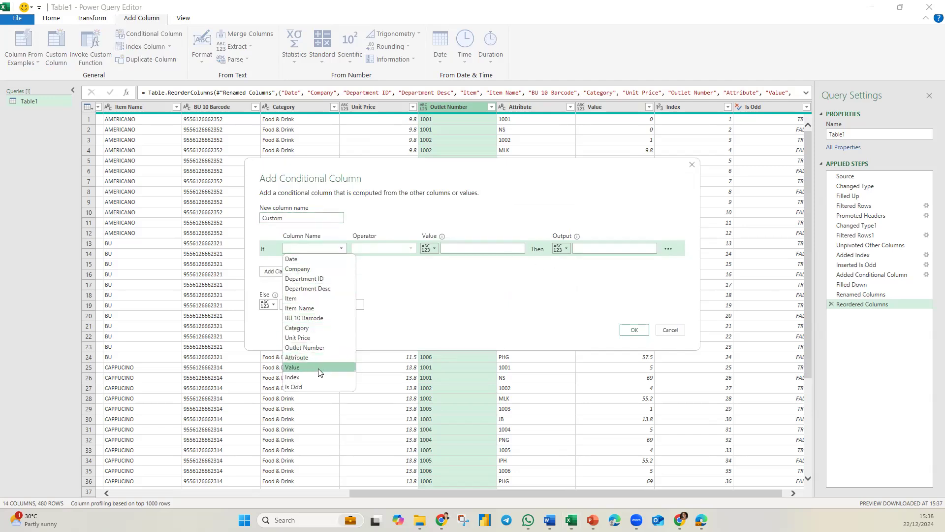
click(311, 387)
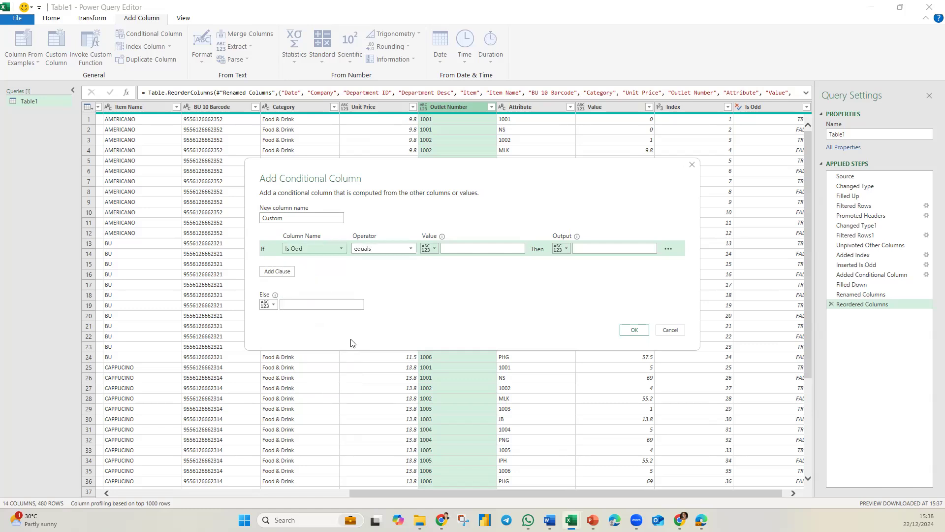
click(462, 250)
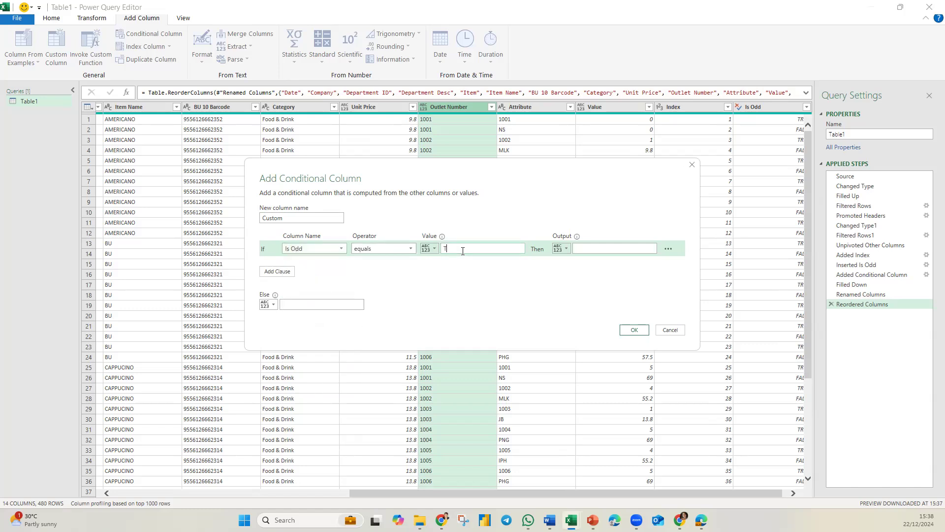
text(TU)
key(BackSpace)
text(RUE)
click(563, 249)
click(573, 271)
click(599, 248)
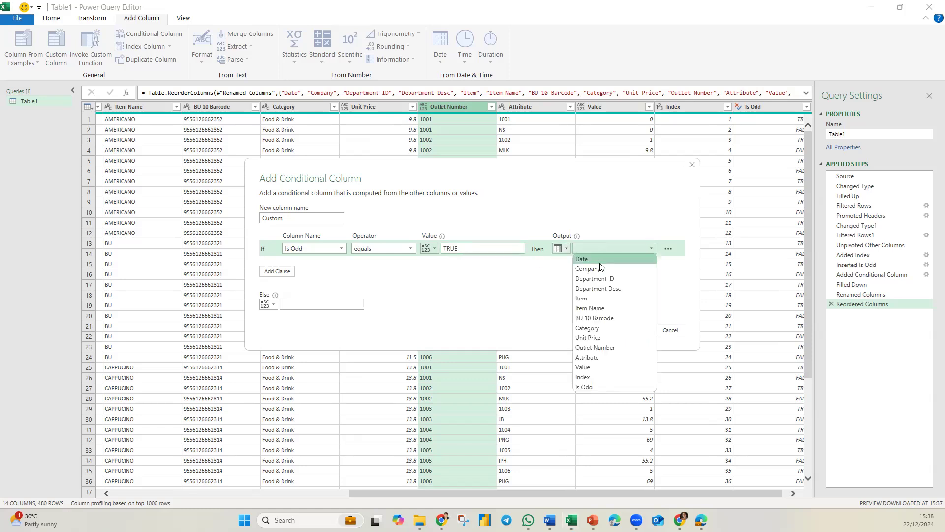
click(586, 367)
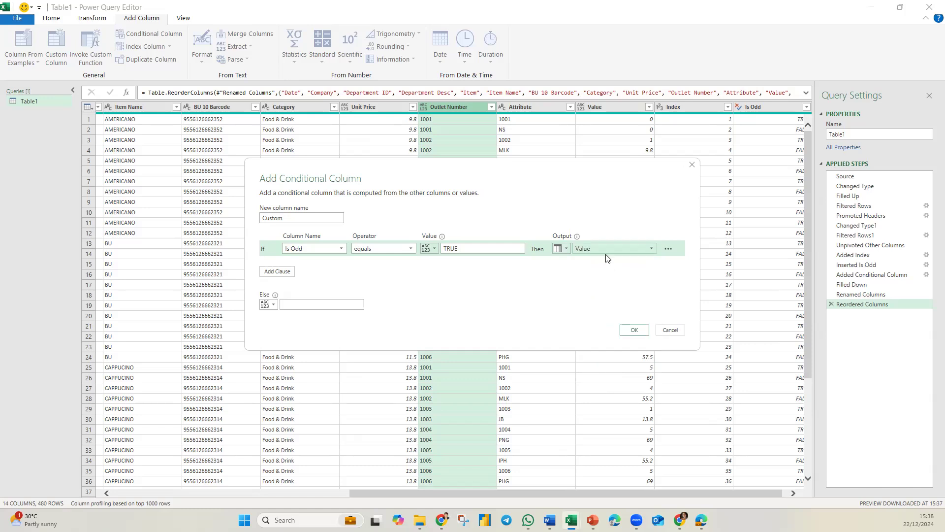
click(634, 330)
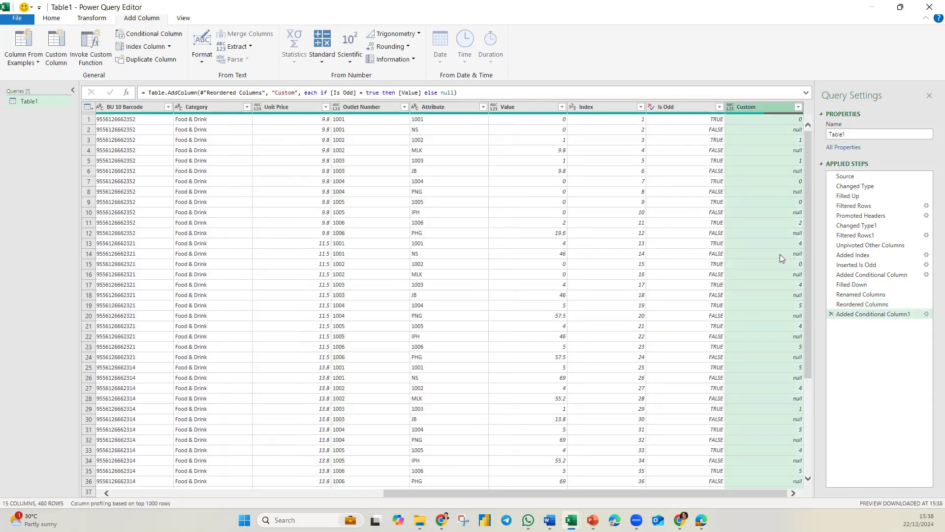
- Fill down the nulls in the new Custom column of quantities
right_click(761, 105)
mouse_move(827, 306)
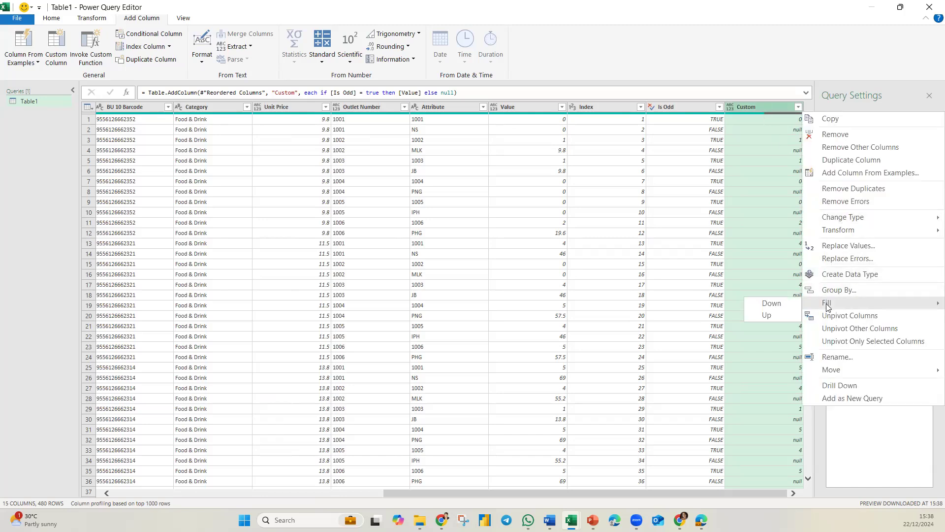
click(772, 304)
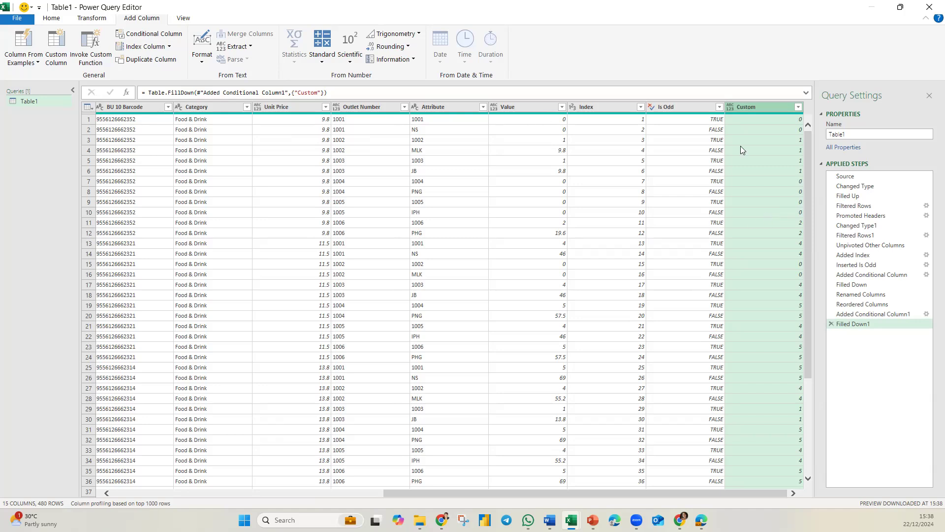
- Rename the Custom column to "Quantity" and set its data type to Whole Number
double_click(746, 109)
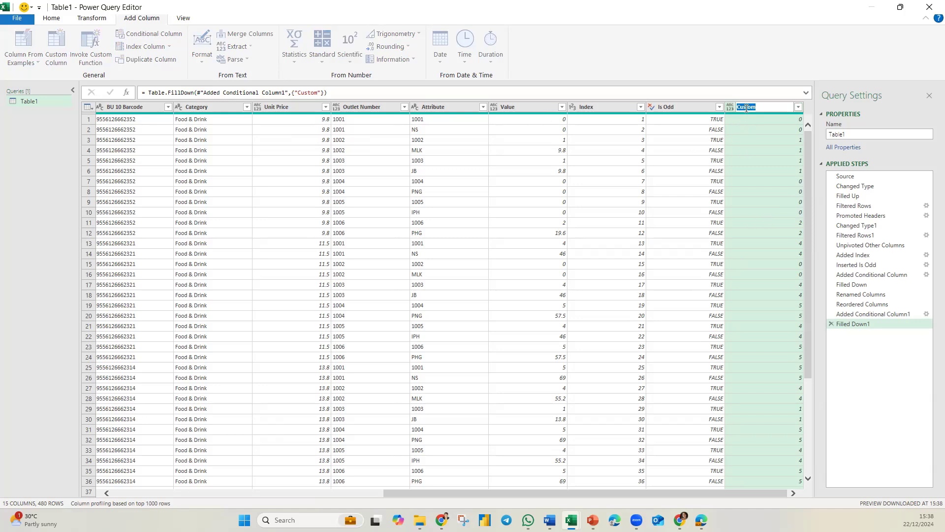
text(qU)
text(antity)
key(Return)
click(730, 107)
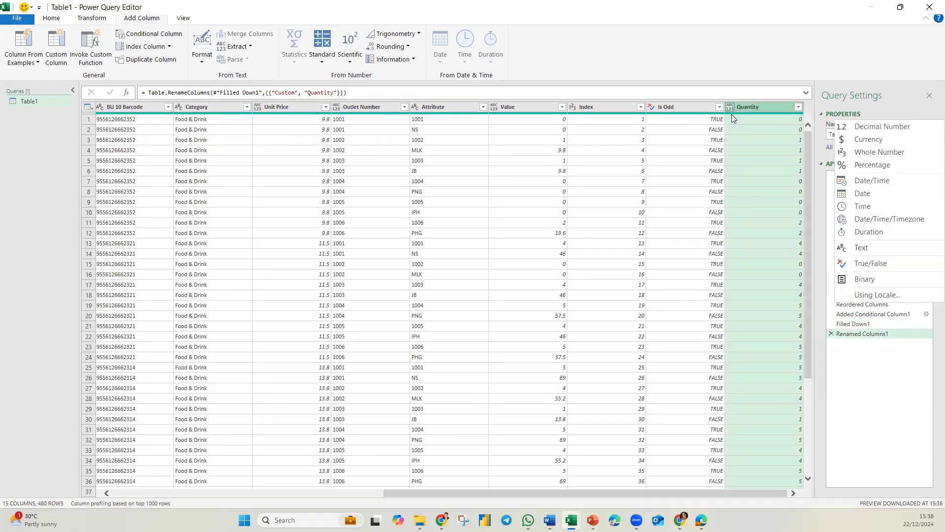
click(879, 152)
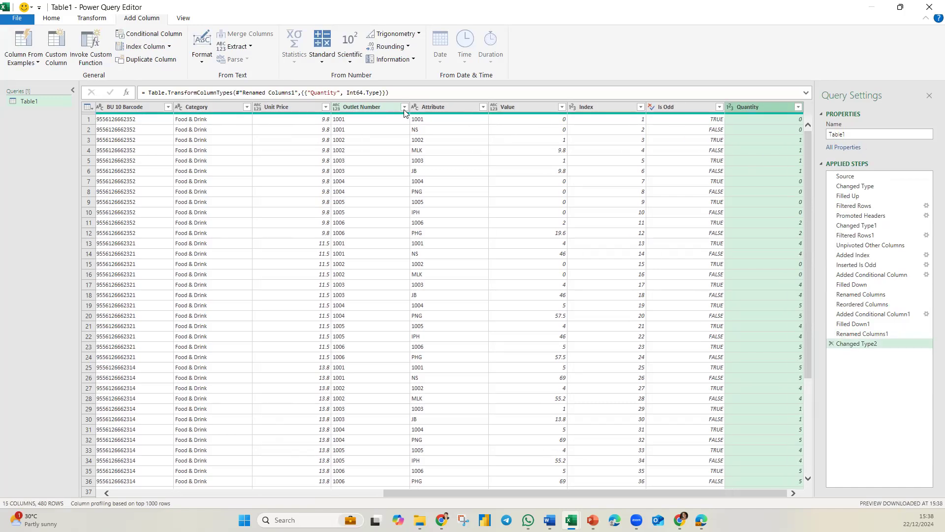
- Set the Outlet Number column's data type to Whole Number and move the Quantity column between Outlet Number and Attribute
click(404, 107)
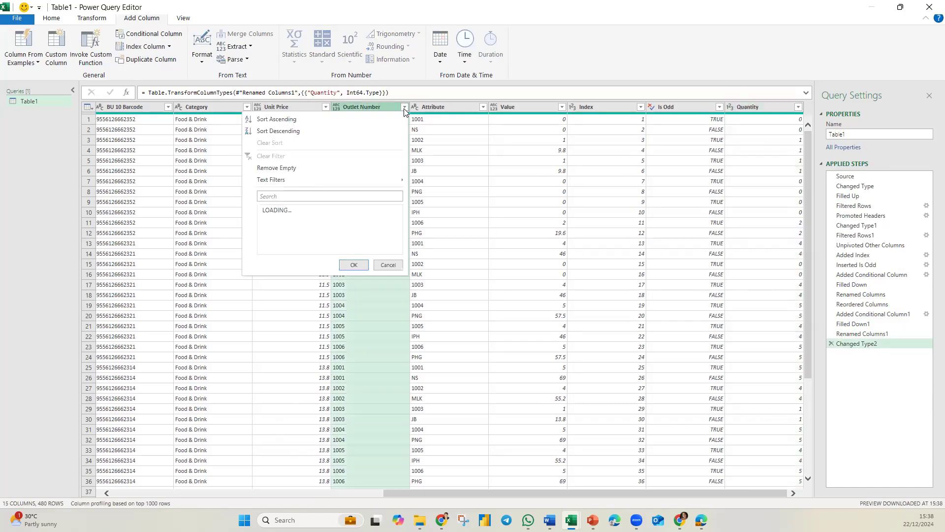
click(339, 107)
click(476, 152)
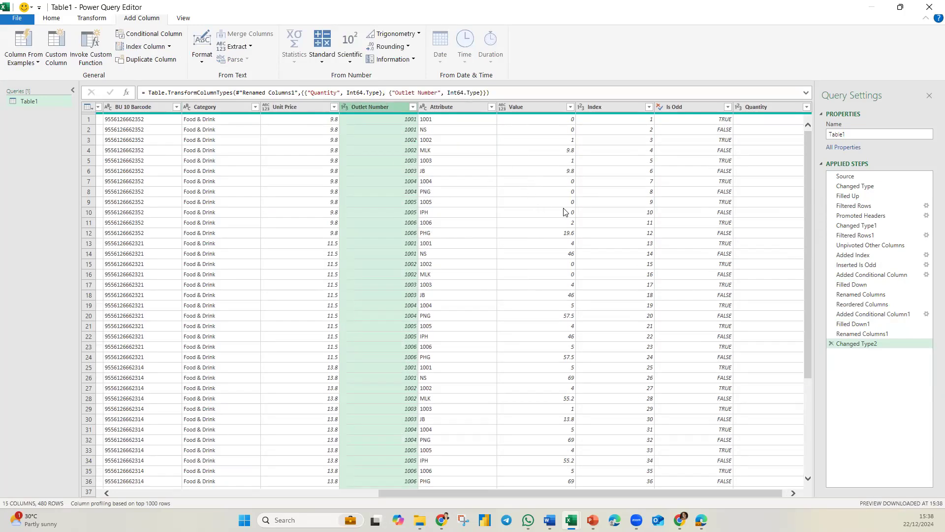
click(766, 108)
drag(728, 106, 467, 126)
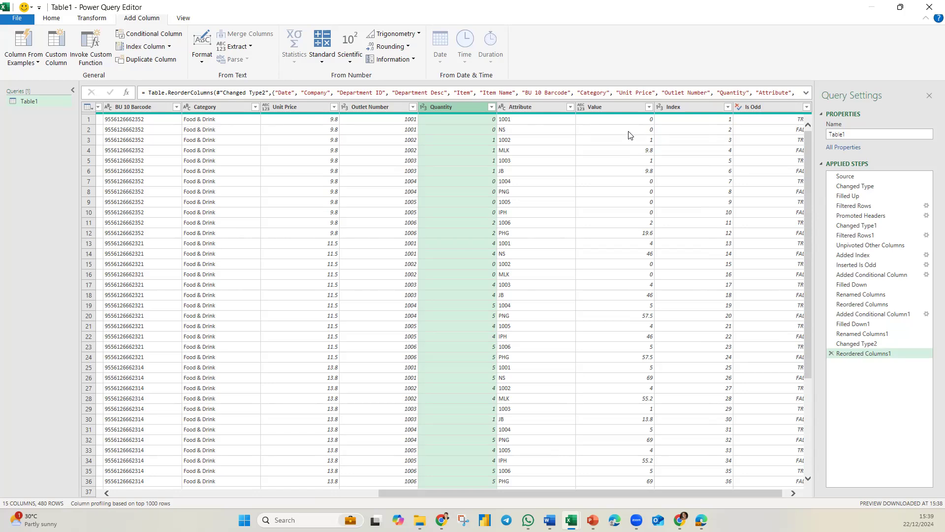
- Filter the Is Odd column to exclude TRUE, keeping only the FALSE rows
click(809, 110)
click(798, 107)
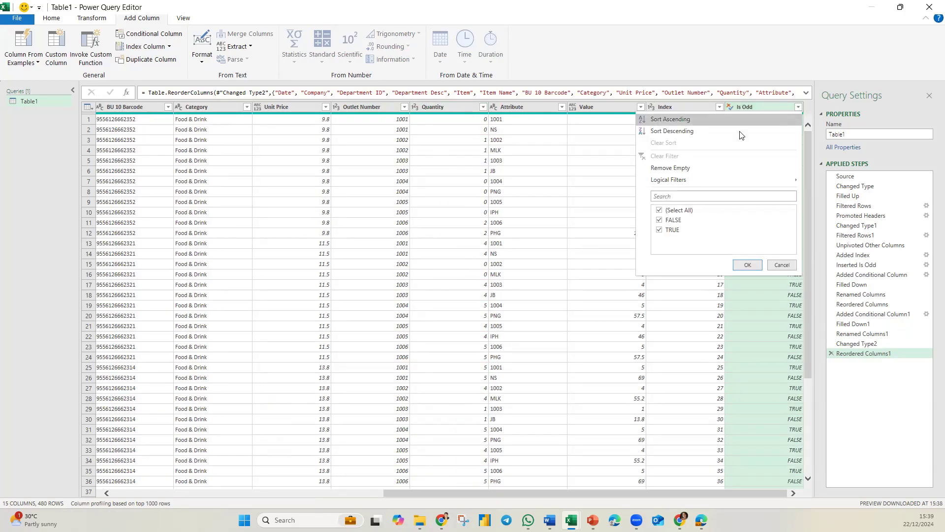
click(660, 230)
click(748, 264)
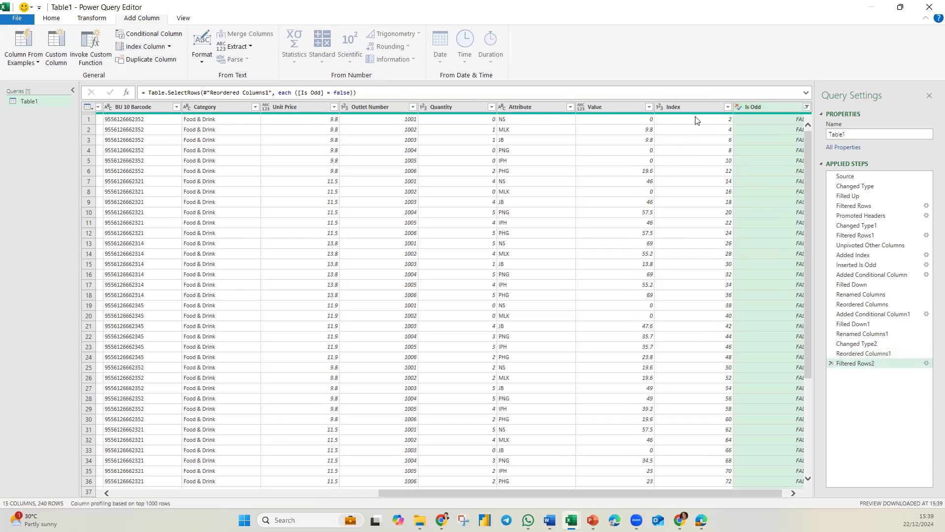
- Rename the Attribute column to "Outlet Name" and the Value column to "Sales Amount"
double_click(542, 109)
text(Outlet Name)
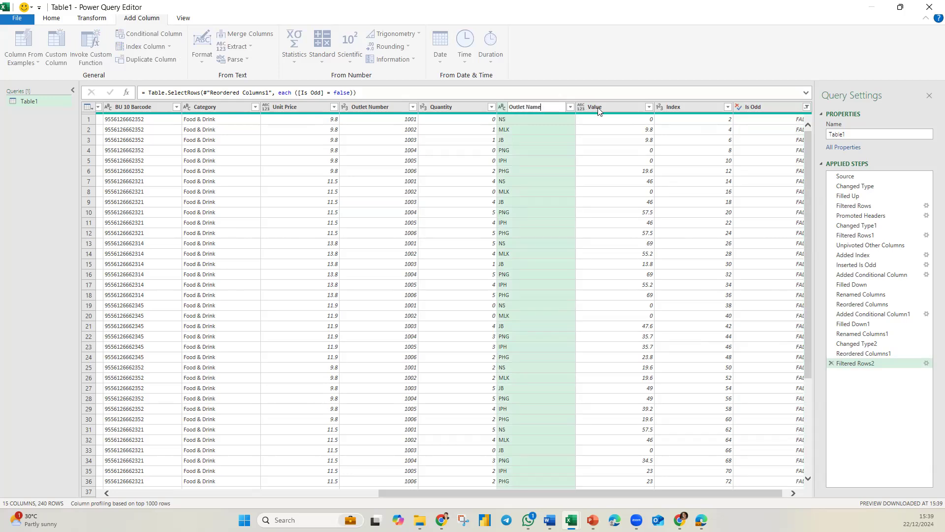
double_click(598, 107)
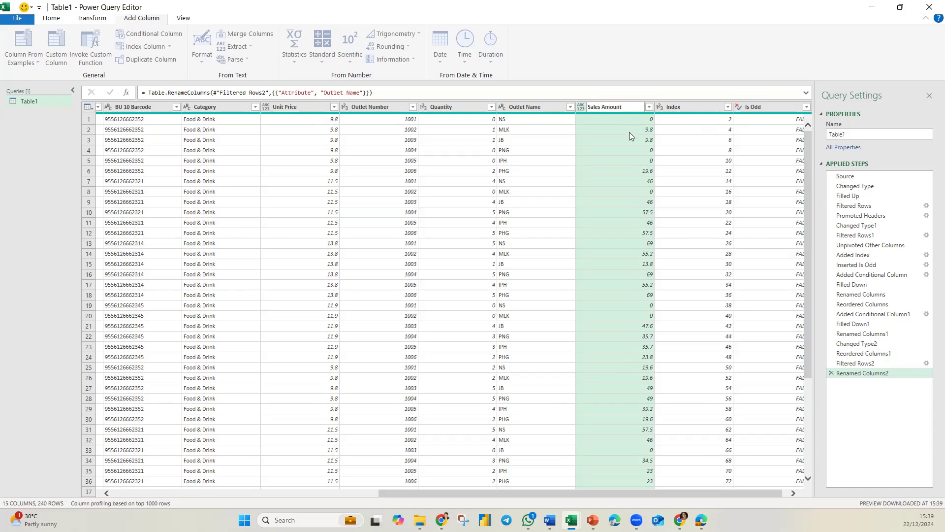
key(Return)
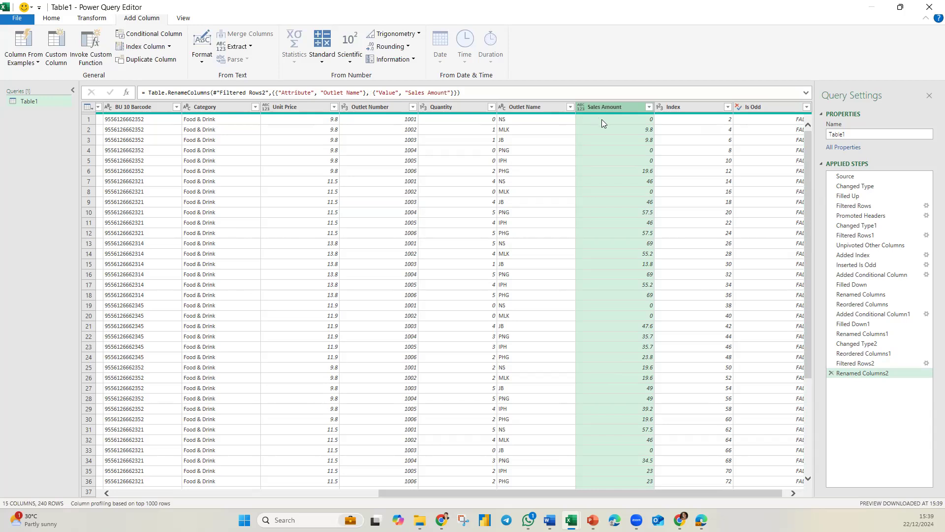
- Set the Sales Amount column's data type to Decimal Number and move Quantity between Outlet Name and Sales Amount
click(580, 108)
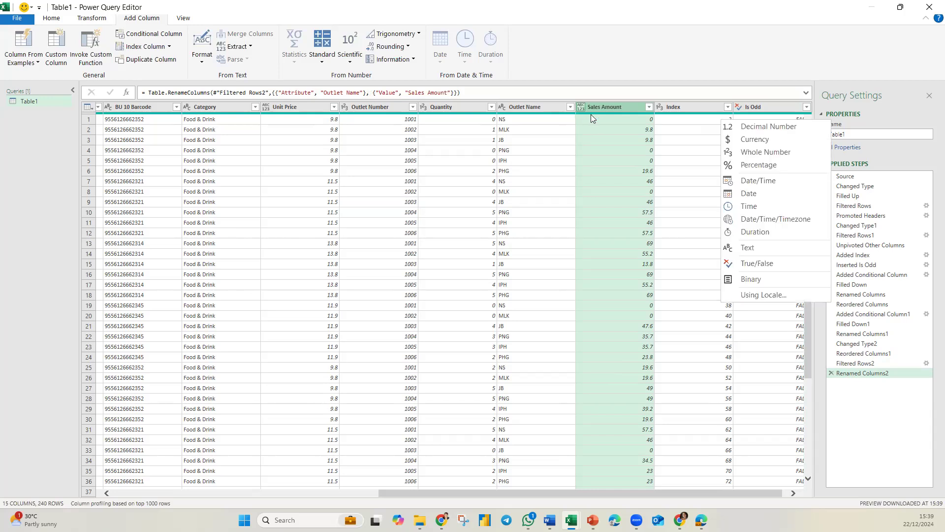
click(738, 126)
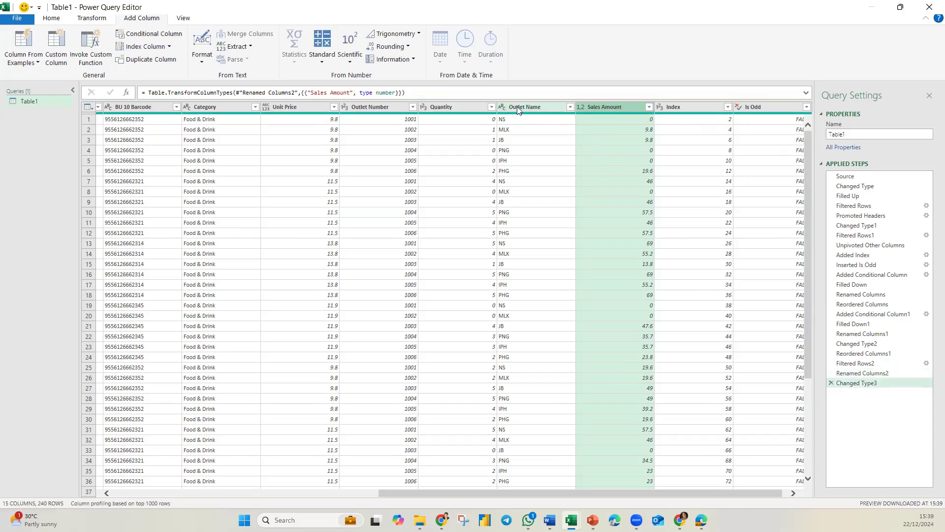
drag(449, 108, 580, 109)
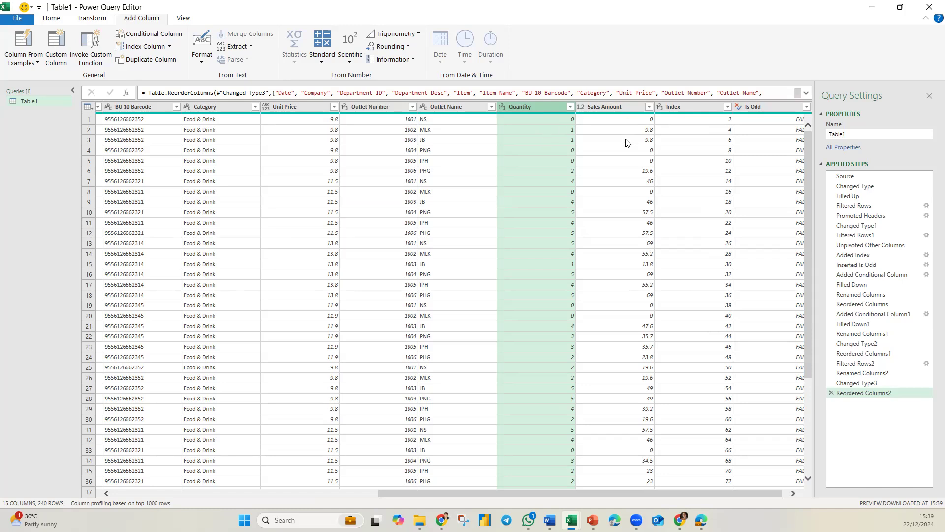
- Remove the Index and Is Odd helper columns from the query
click(693, 105)
ctrl+click(769, 107)
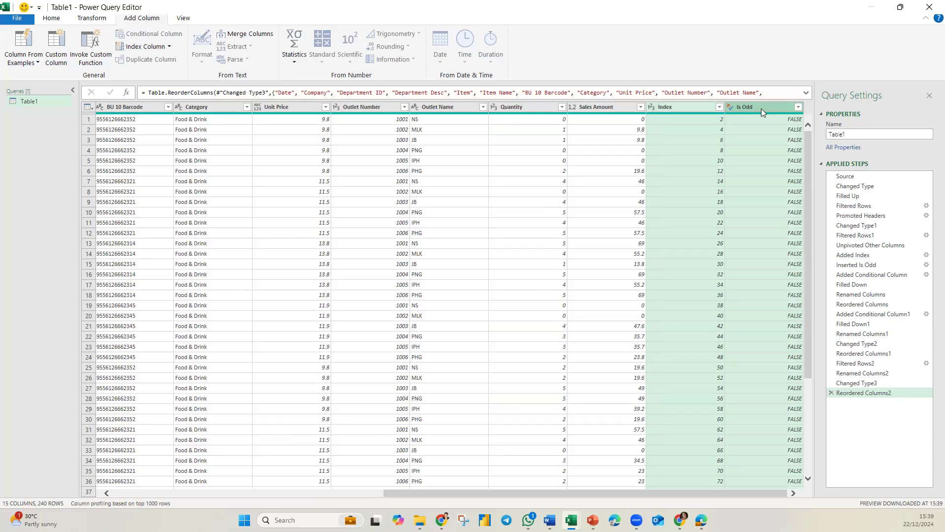
right_click(686, 108)
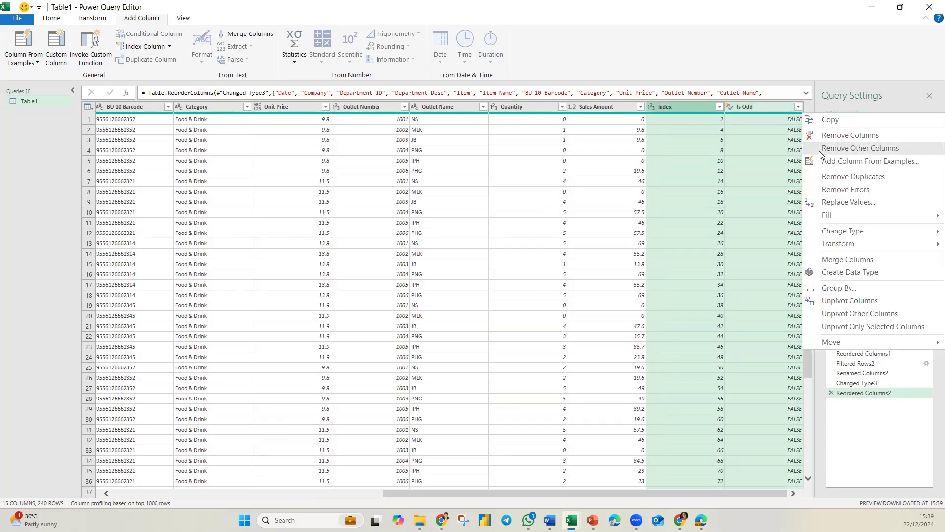
click(834, 140)
click(499, 255)
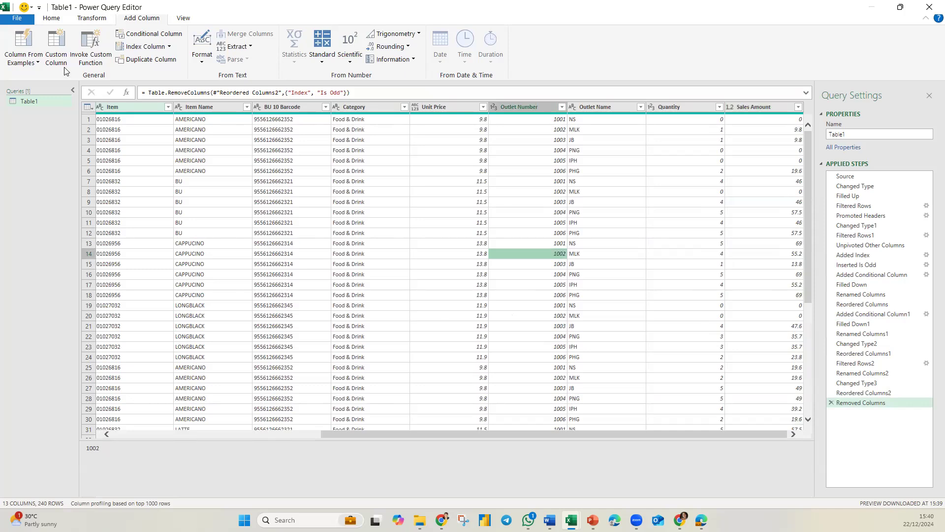
- Close the query editor and load the cleaned table into the Excel workbook
click(48, 20)
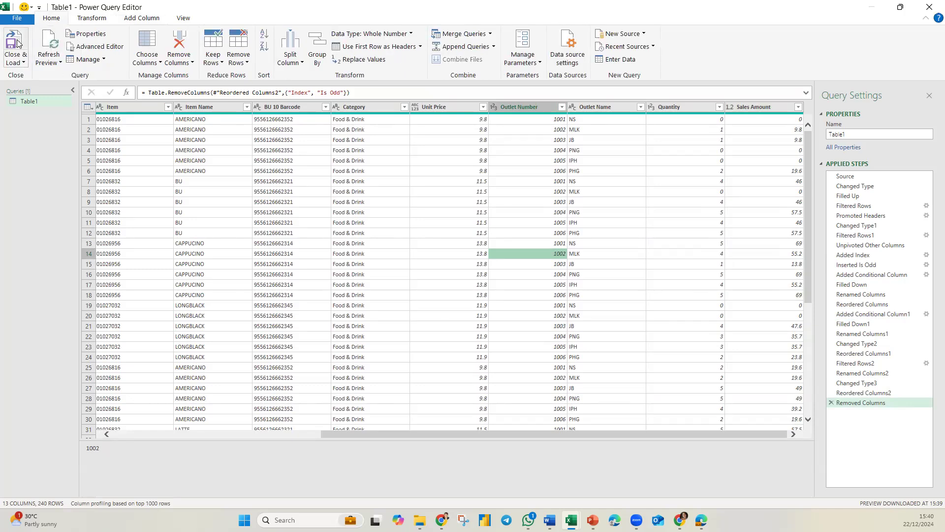
click(15, 43)
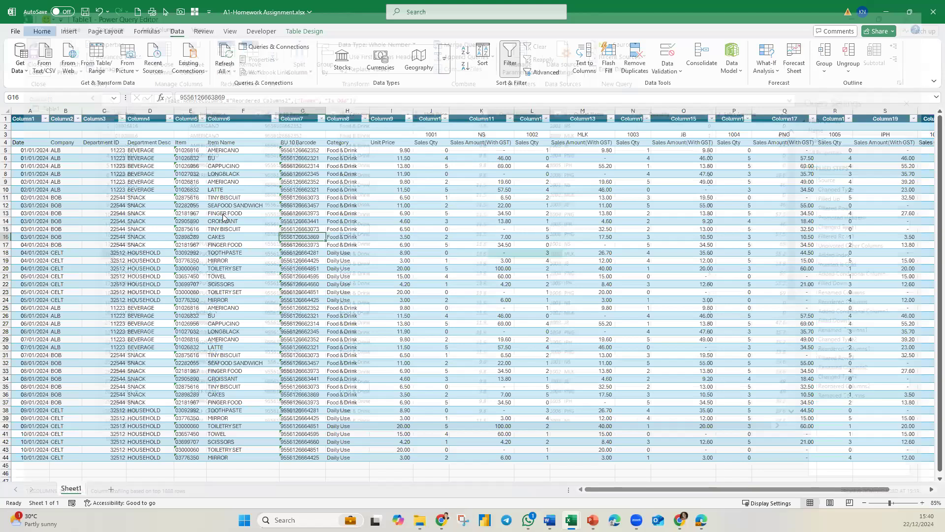